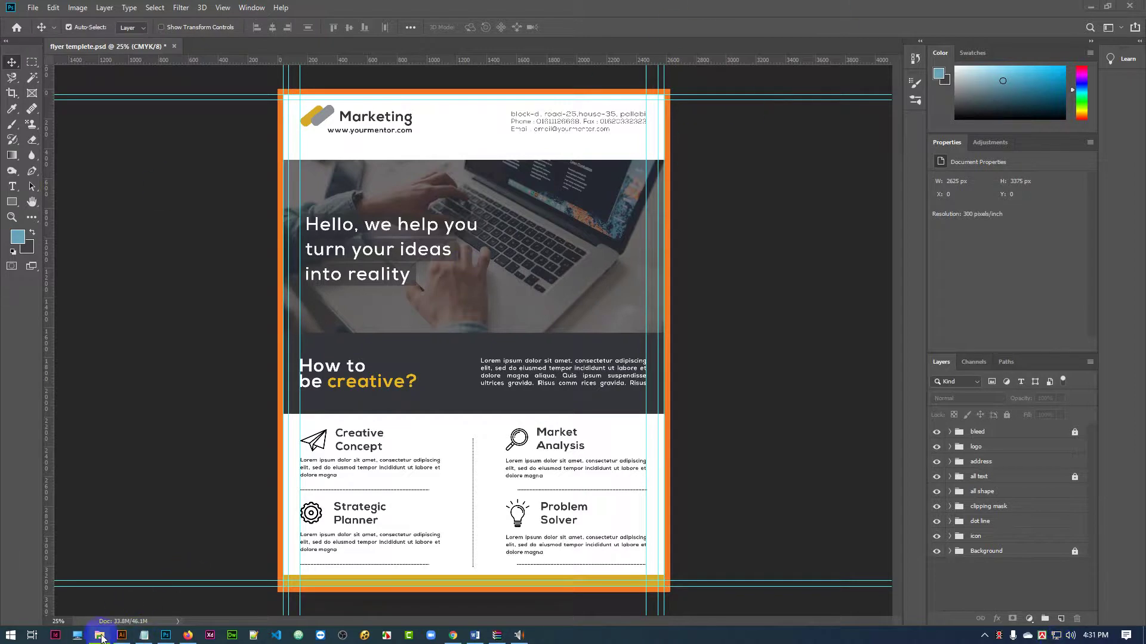
Step: Switch to File Explorer and open gd.com Flyer Mockup.psd from the Flyer mockup folder
{"action": "mouse_move", "coordinate": [102, 638]}
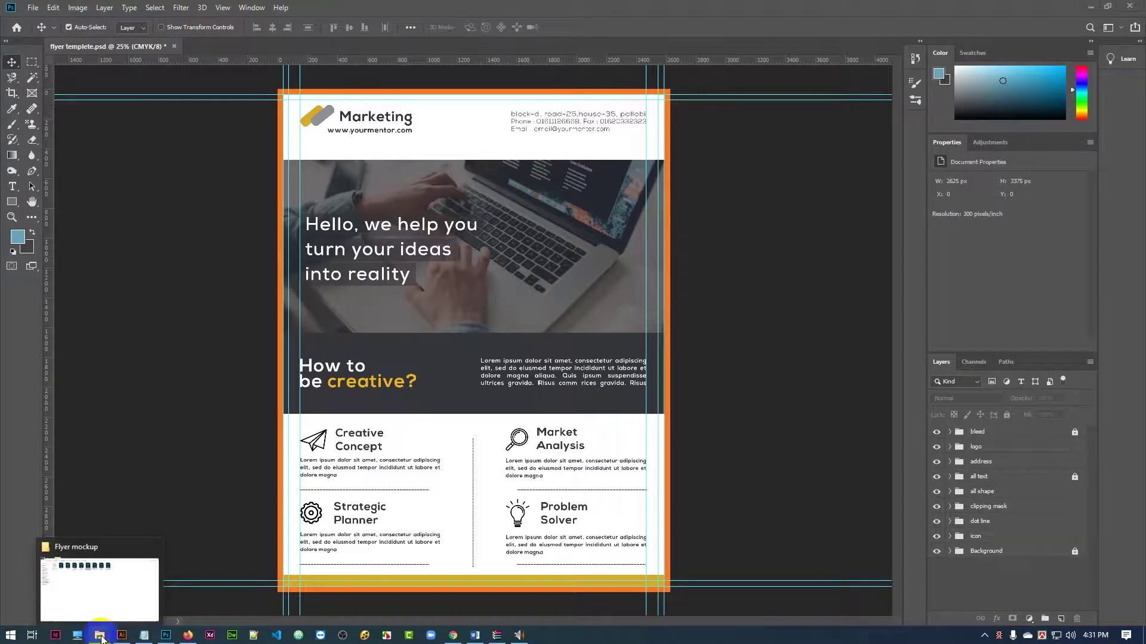
{"action": "left_click", "coordinate": [102, 637]}
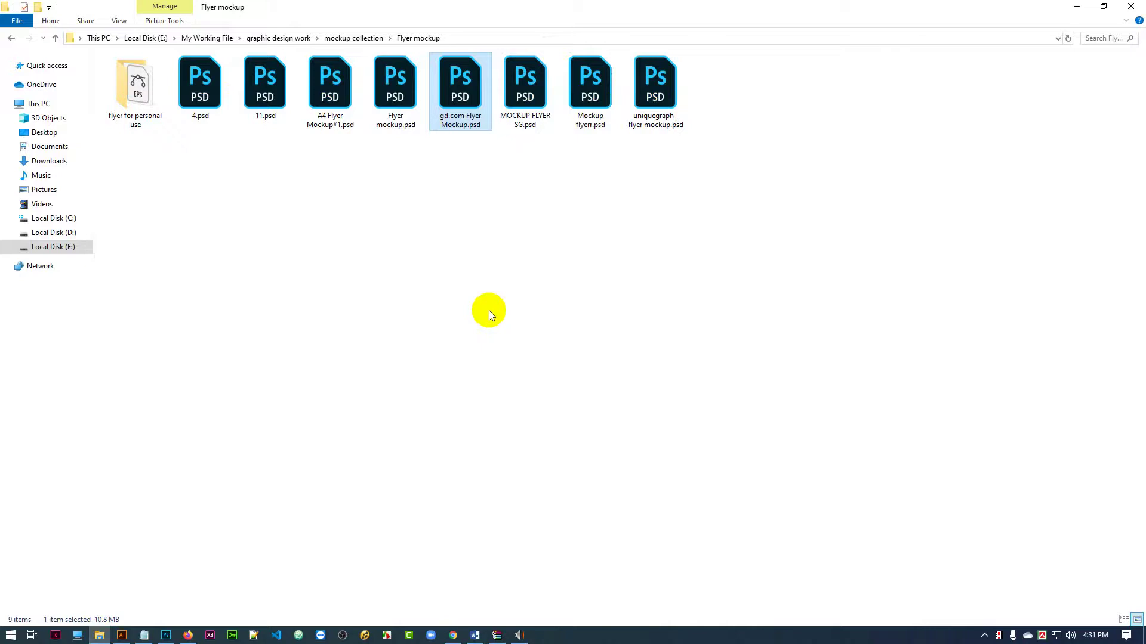
{"action": "left_click", "coordinate": [462, 195]}
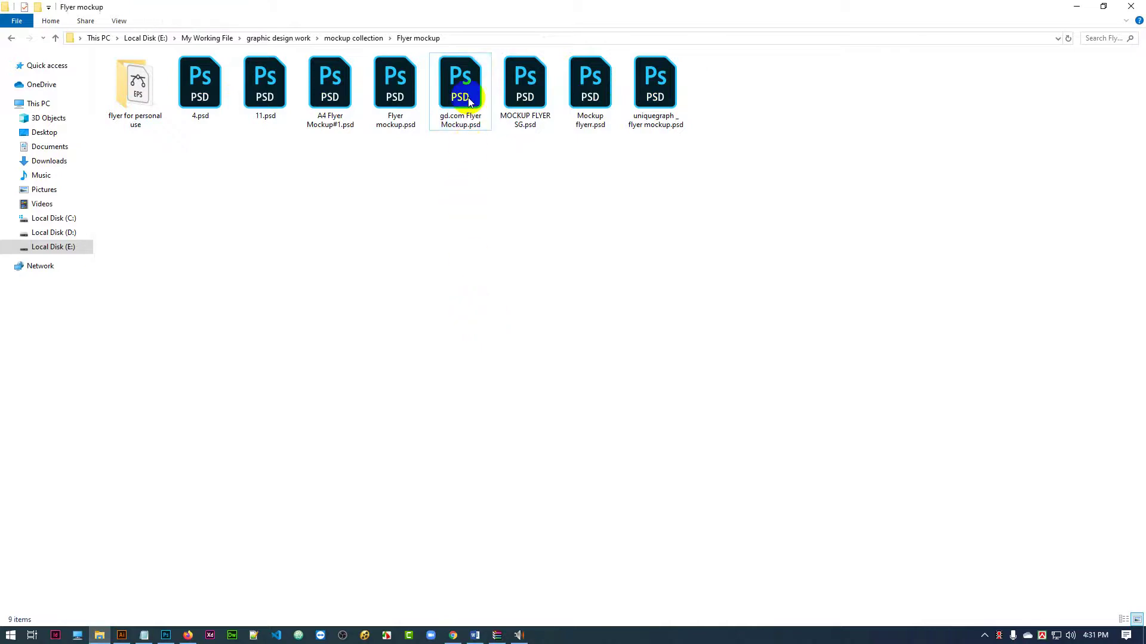
{"action": "left_click", "coordinate": [464, 90]}
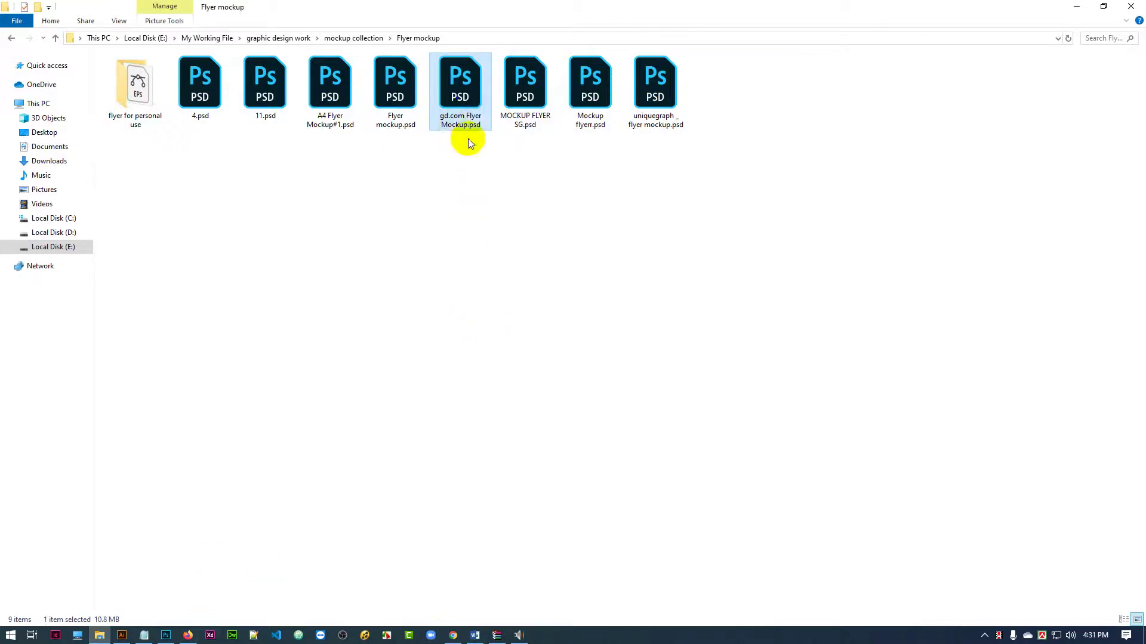
{"action": "double_click", "coordinate": [470, 92]}
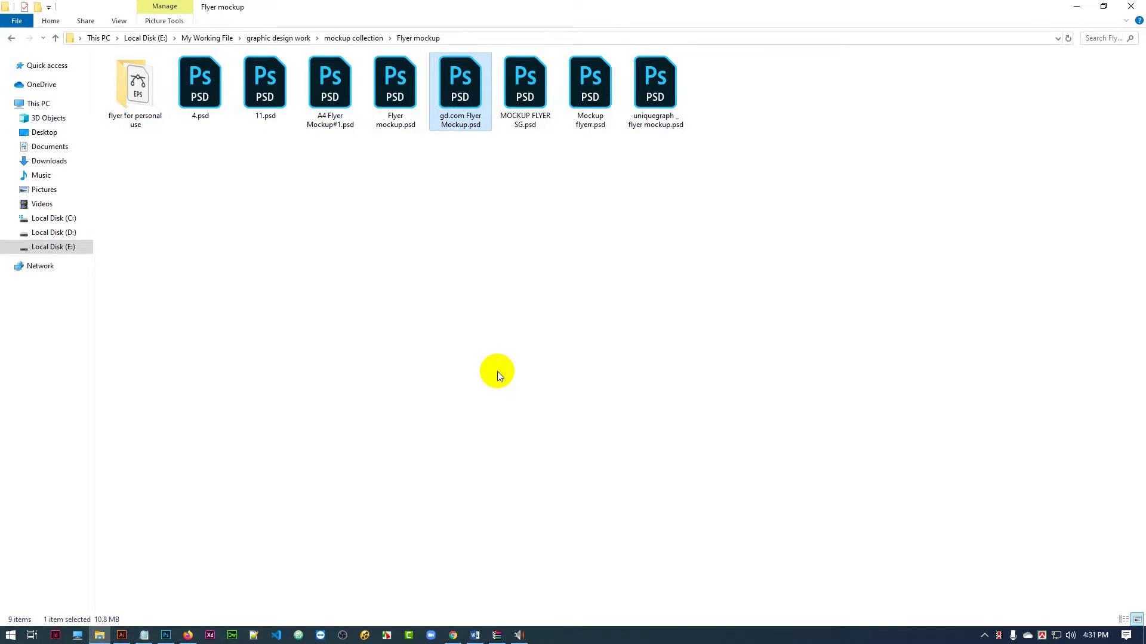
{"action": "left_click", "coordinate": [463, 95]}
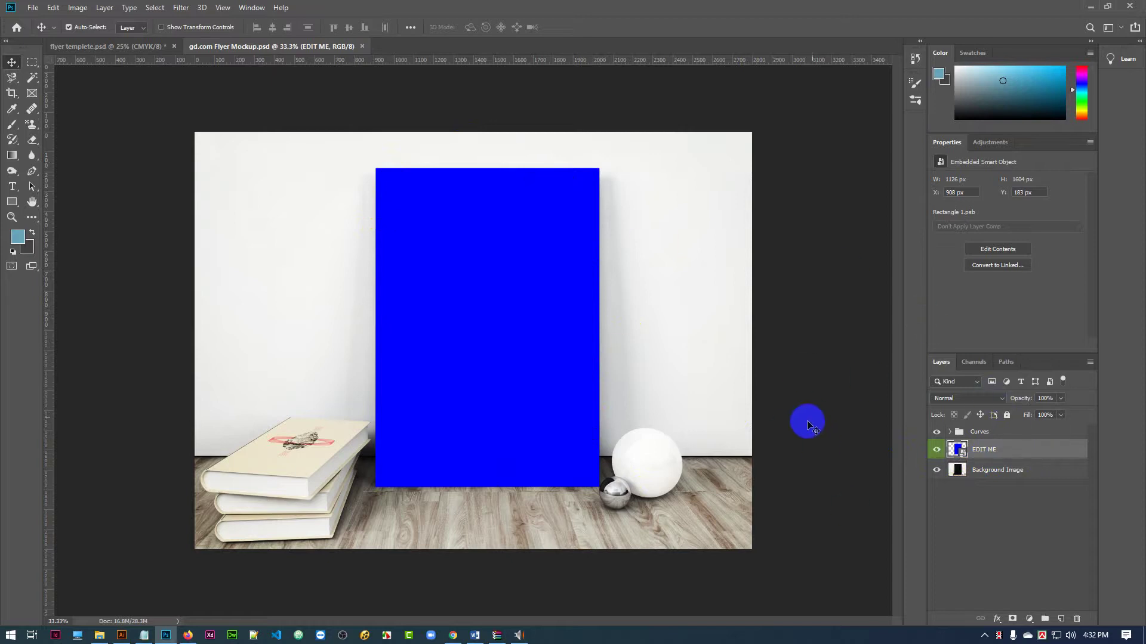
Step: Open the contents of the EDIT ME smart object, then return to the flyer templete.psd document
{"action": "double_click", "coordinate": [959, 451]}
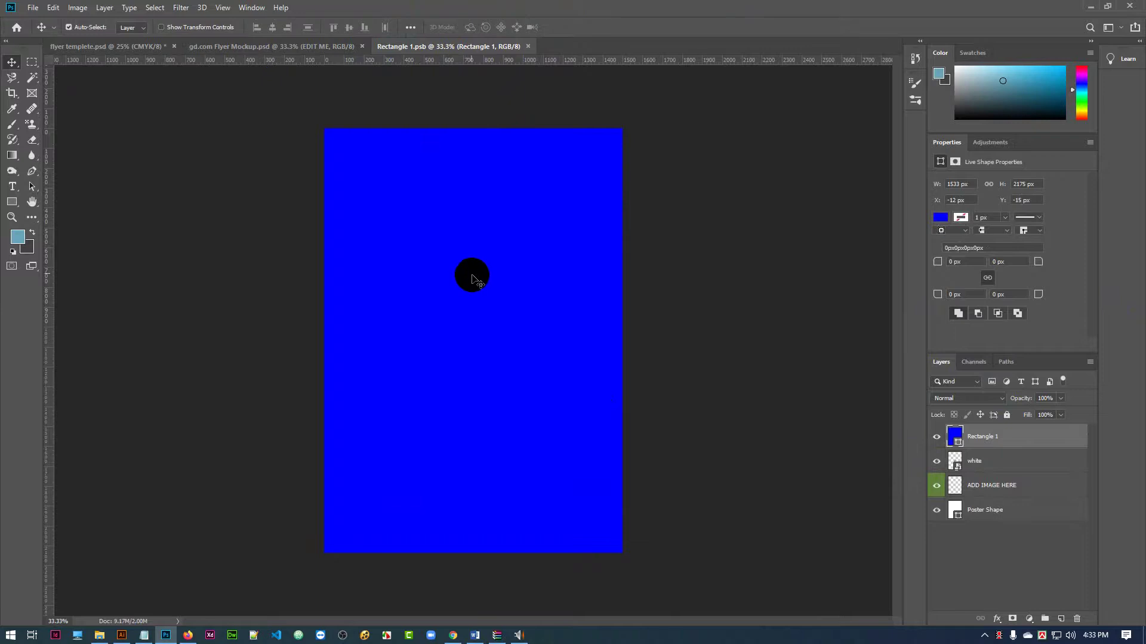
{"action": "left_click", "coordinate": [253, 46]}
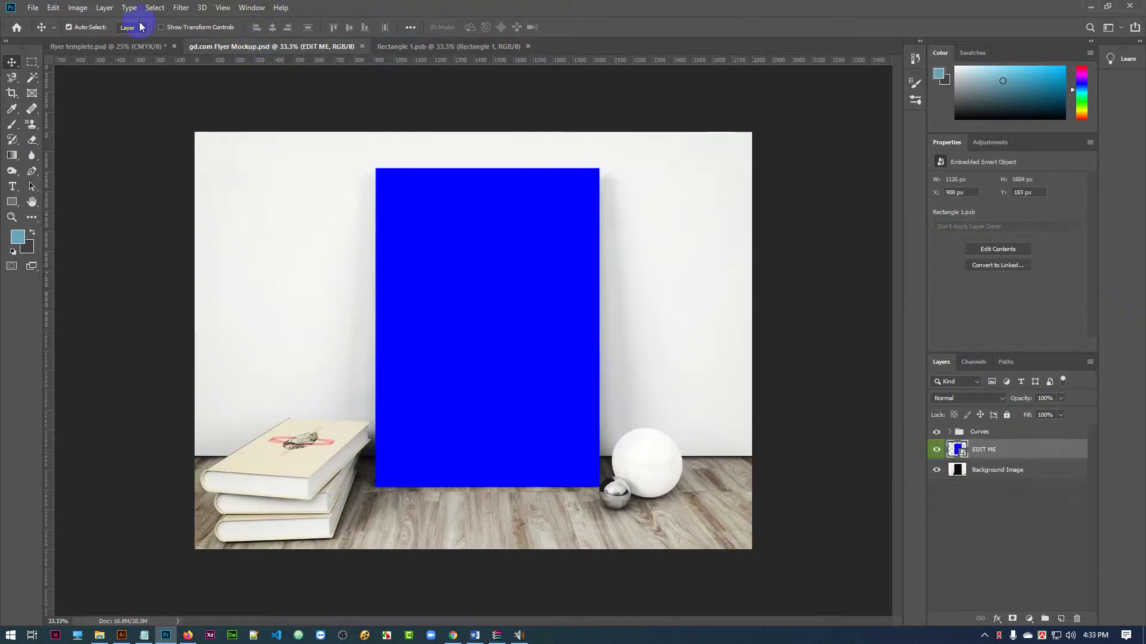
{"action": "left_click", "coordinate": [117, 46]}
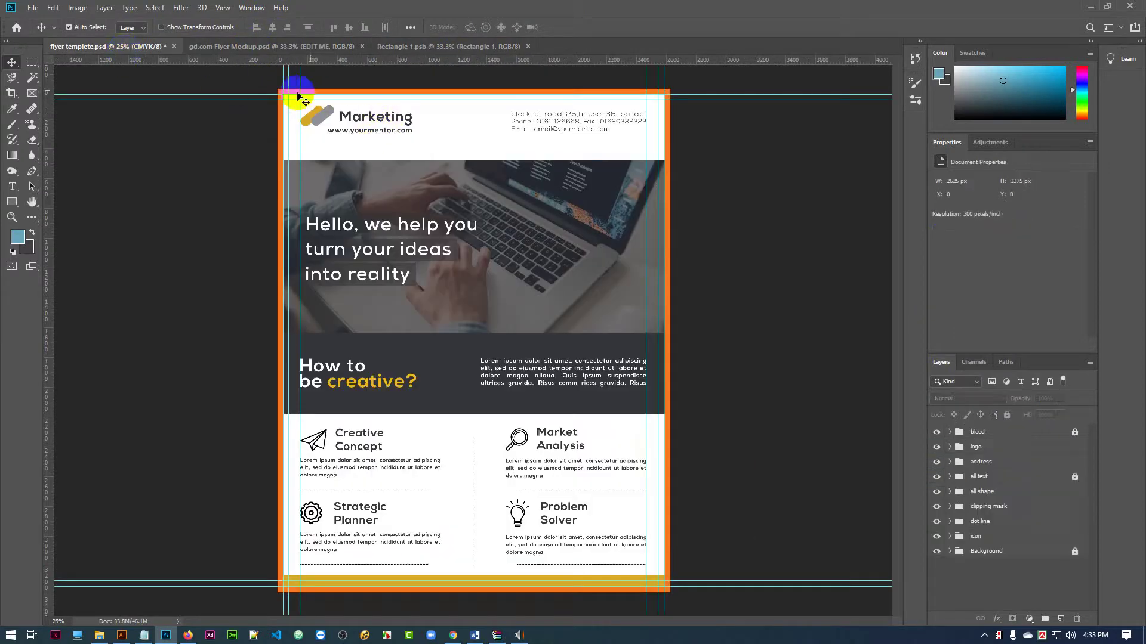
{"action": "left_click", "coordinate": [937, 433]}
{"action": "left_click", "coordinate": [937, 433]}
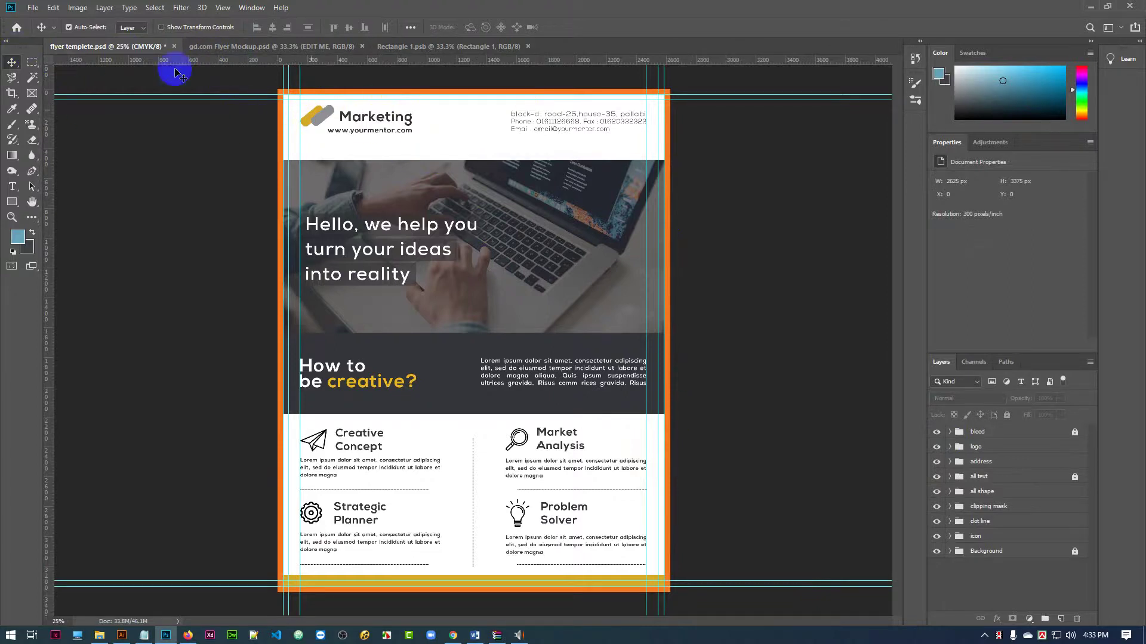
{"action": "left_click", "coordinate": [33, 63]}
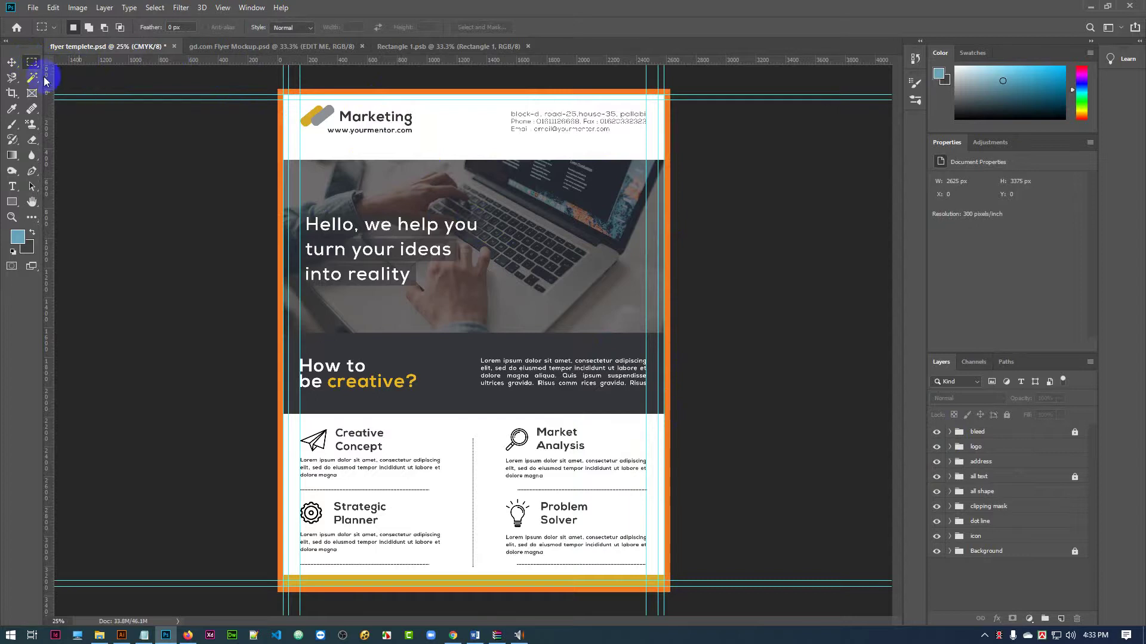
{"action": "left_click_drag", "start_coordinate": [277, 86], "coordinate": [682, 601]}
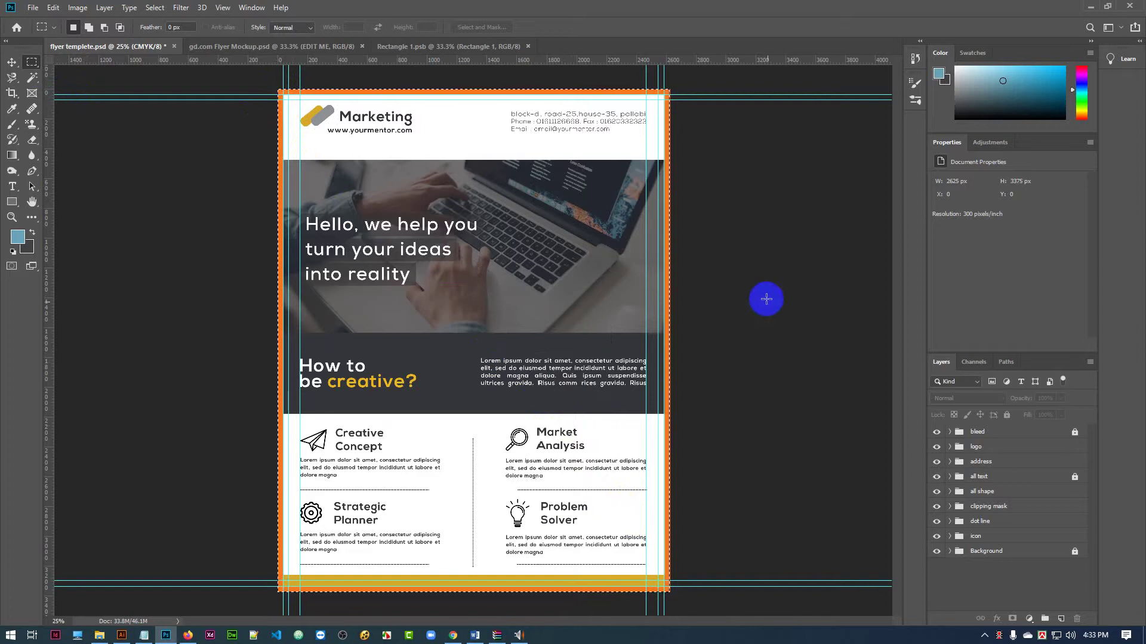
{"action": "left_click", "coordinate": [765, 295]}
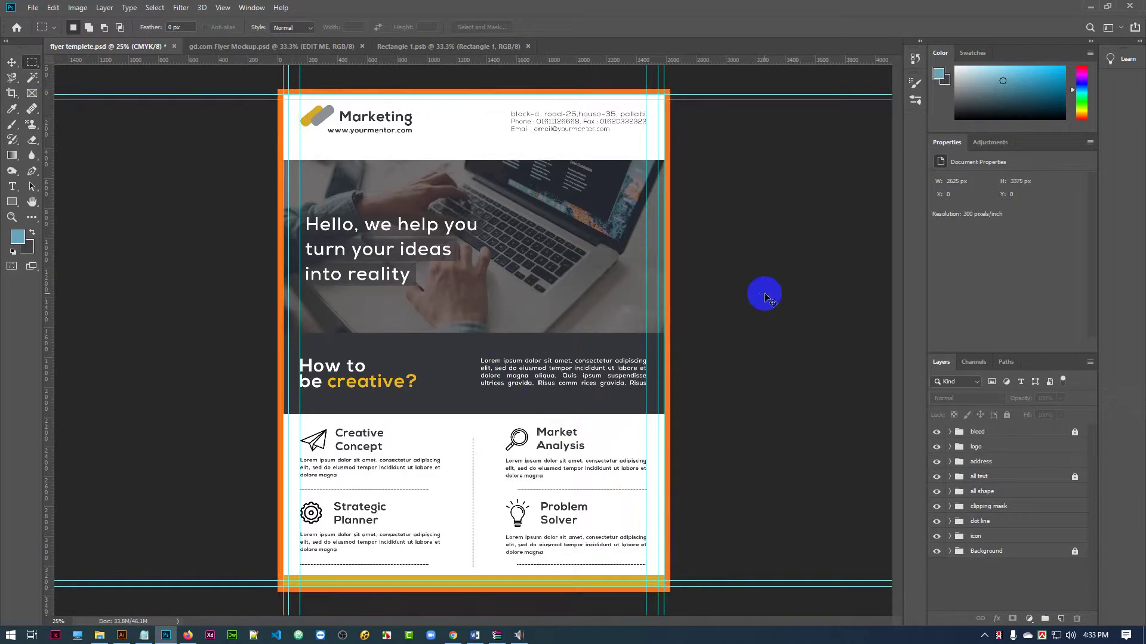
Step: Select the entire flyer canvas and copy all of its visible layers with Copy Merged
{"action": "key", "text": "ctrl+a"}
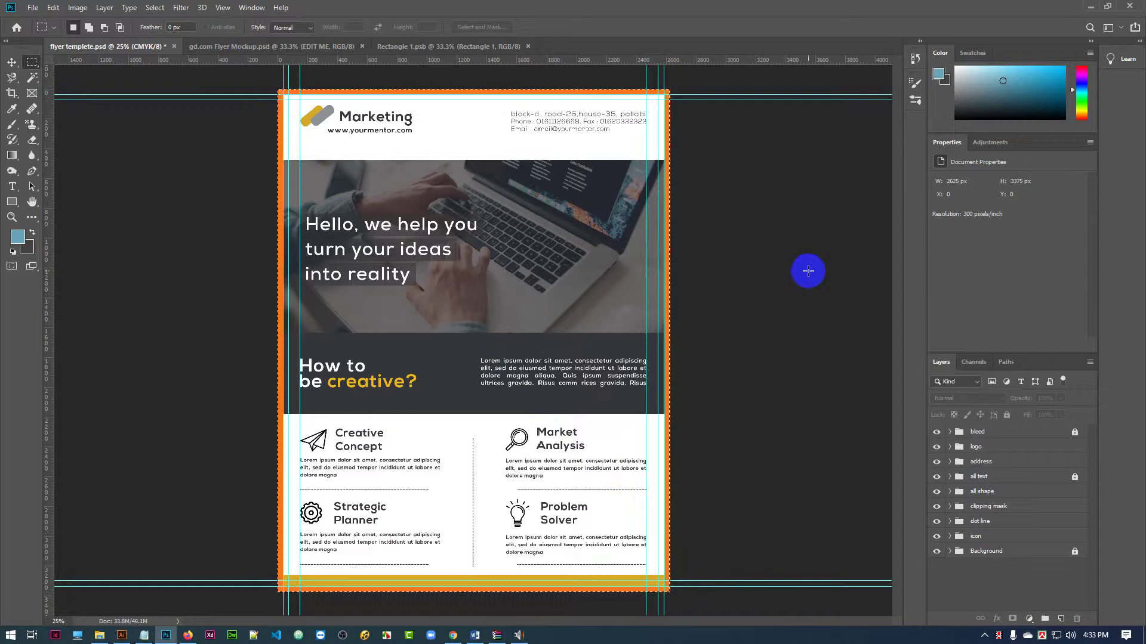
{"action": "left_click", "coordinate": [53, 8]}
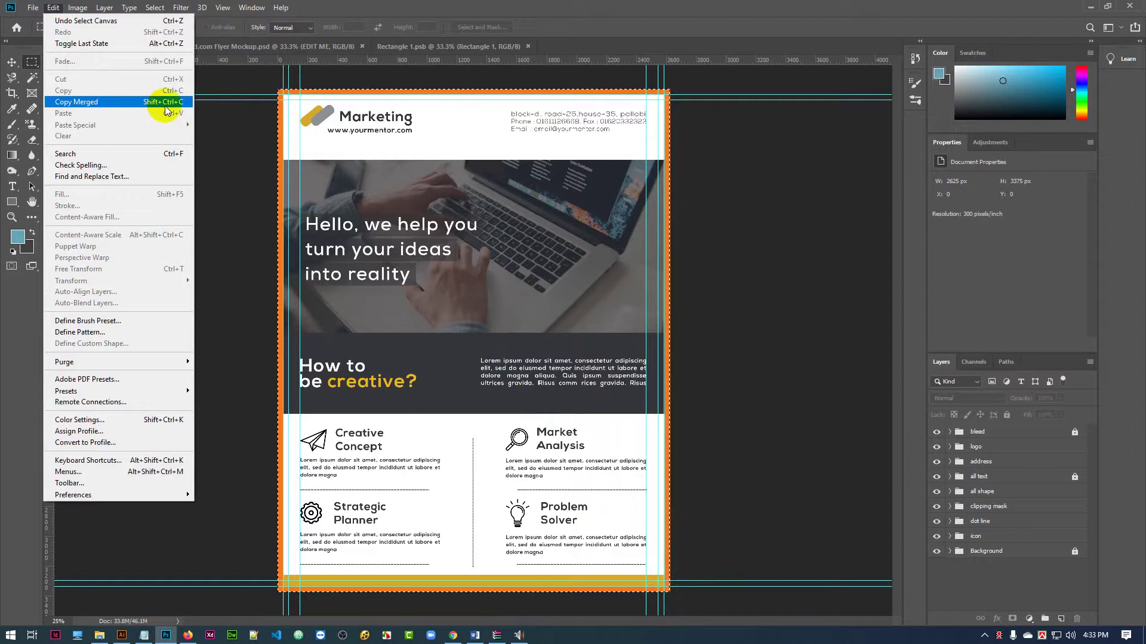
{"action": "left_click", "coordinate": [91, 103]}
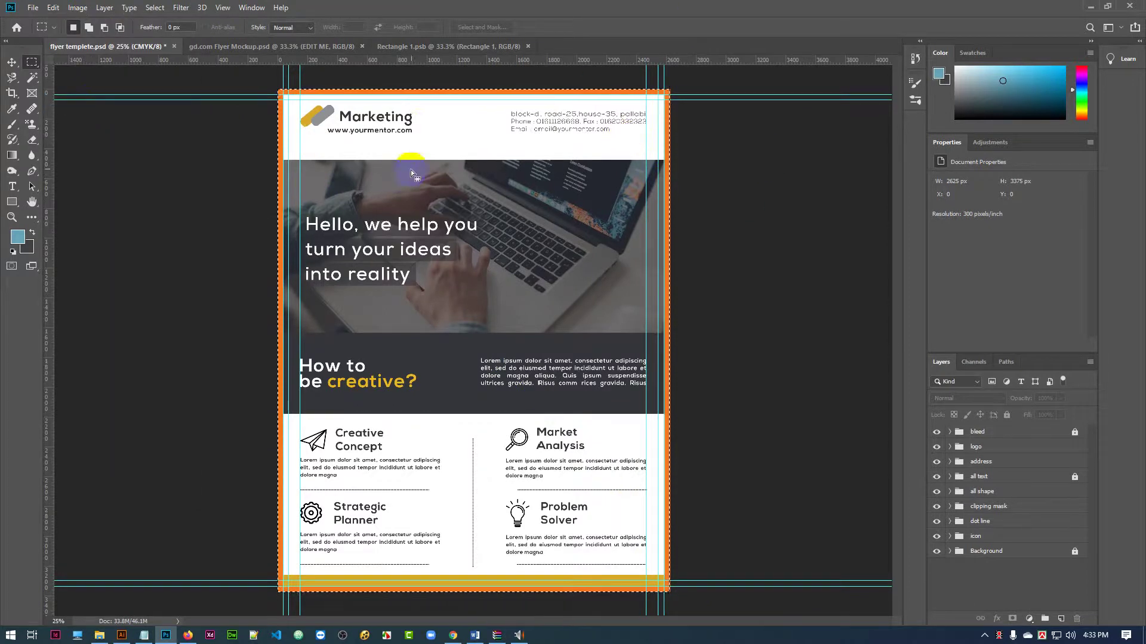
Step: In Rectangle 1.psb, hide the Rectangle 1 and white layers and paste the copied flyer
{"action": "left_click", "coordinate": [427, 48]}
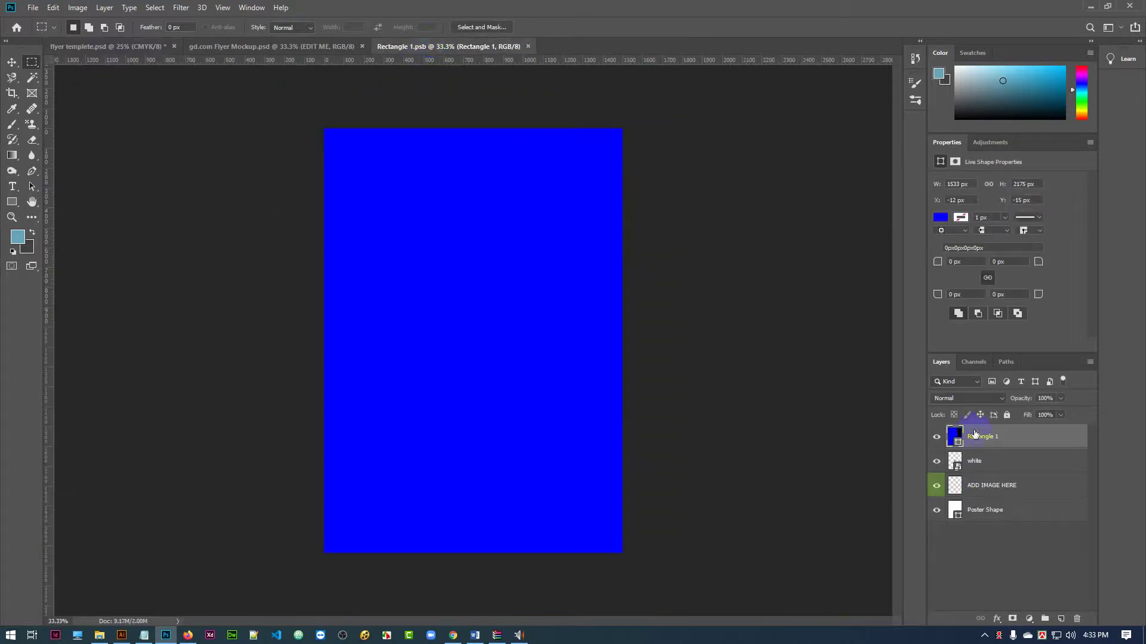
{"action": "left_click", "coordinate": [937, 438]}
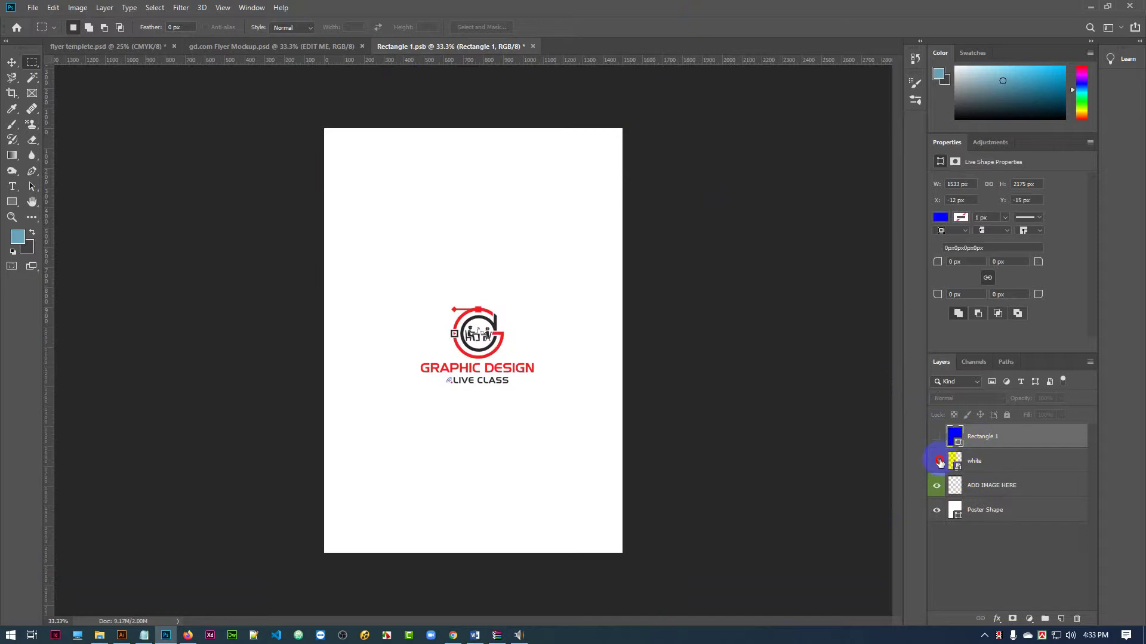
{"action": "left_click", "coordinate": [936, 461]}
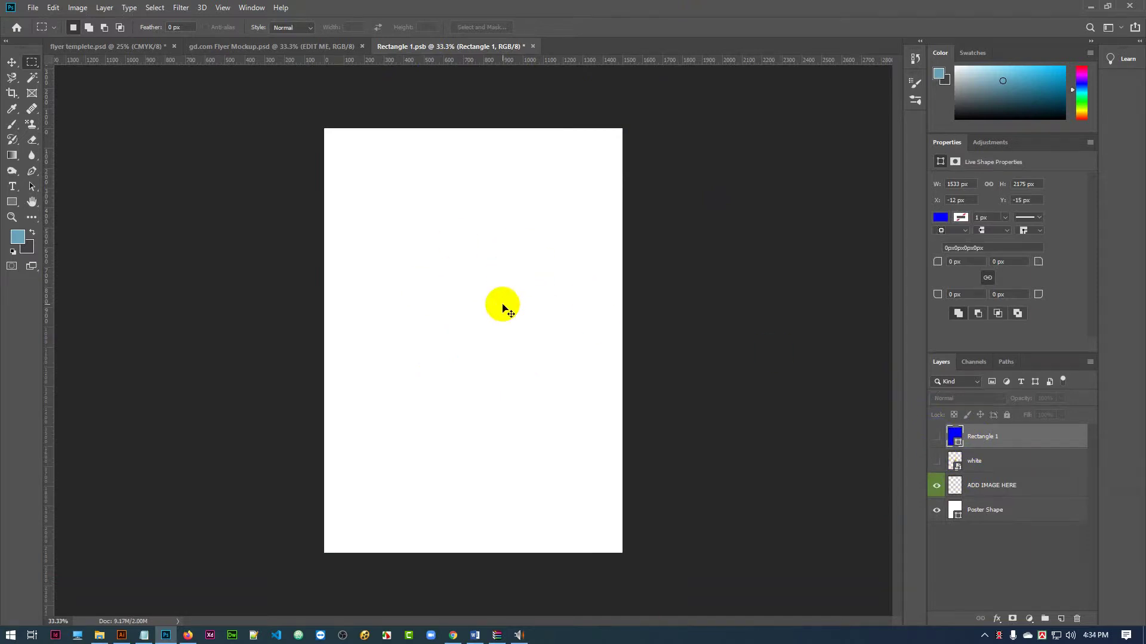
{"action": "key", "text": "ctrl+v"}
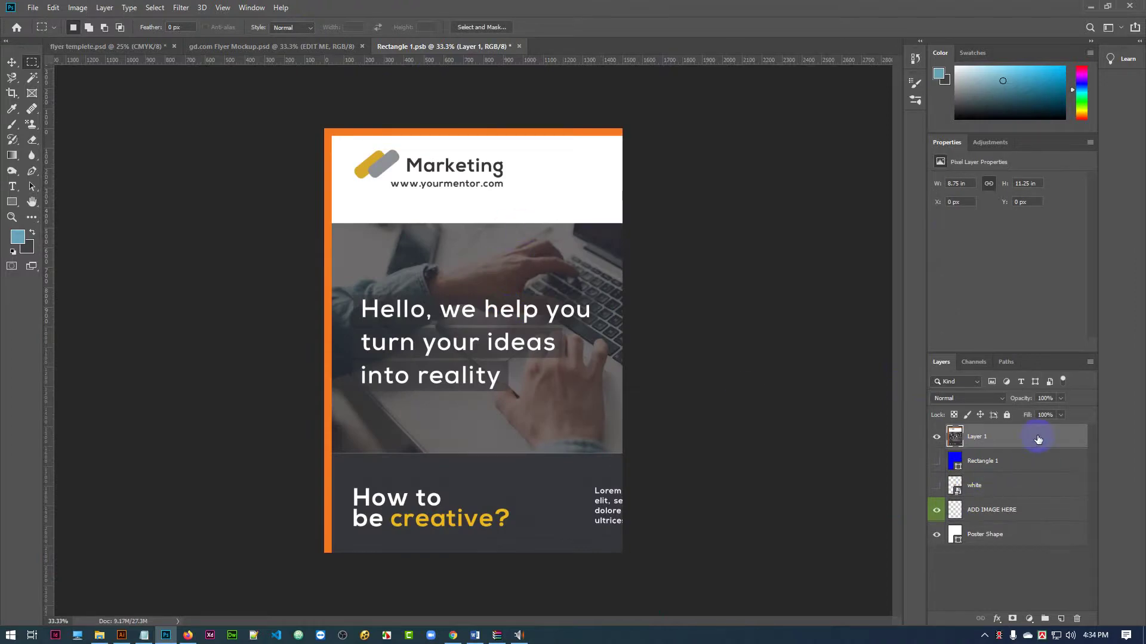
Step: Free Transform the pasted flyer to about 54% and align it with the poster's upper-left corner
{"action": "key", "text": "ctrl+t"}
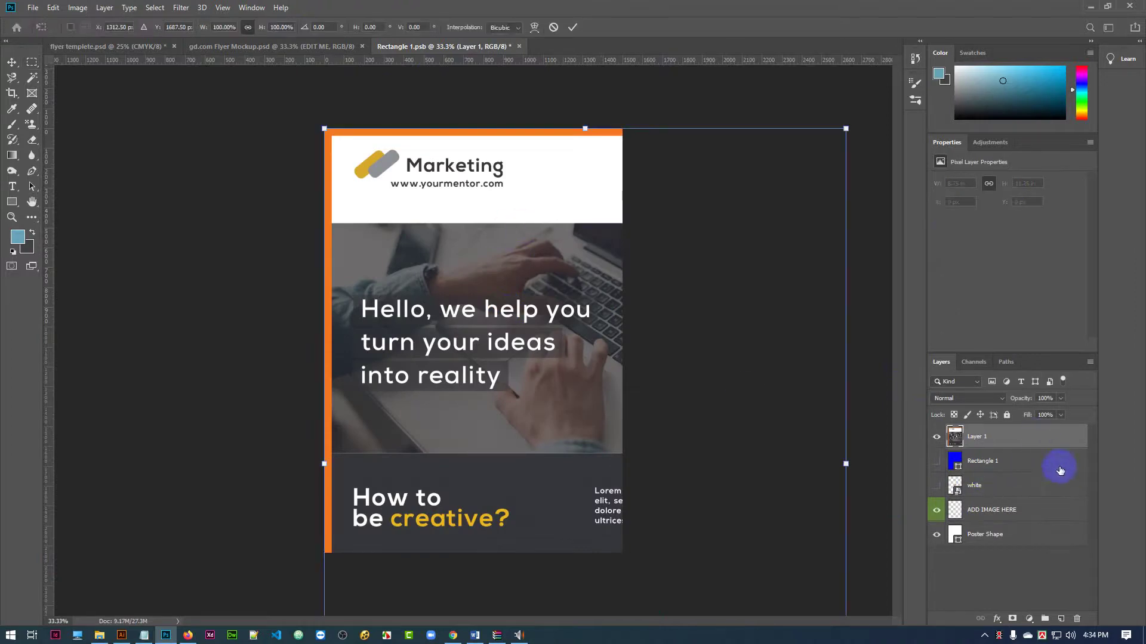
{"action": "left_click", "coordinate": [13, 64]}
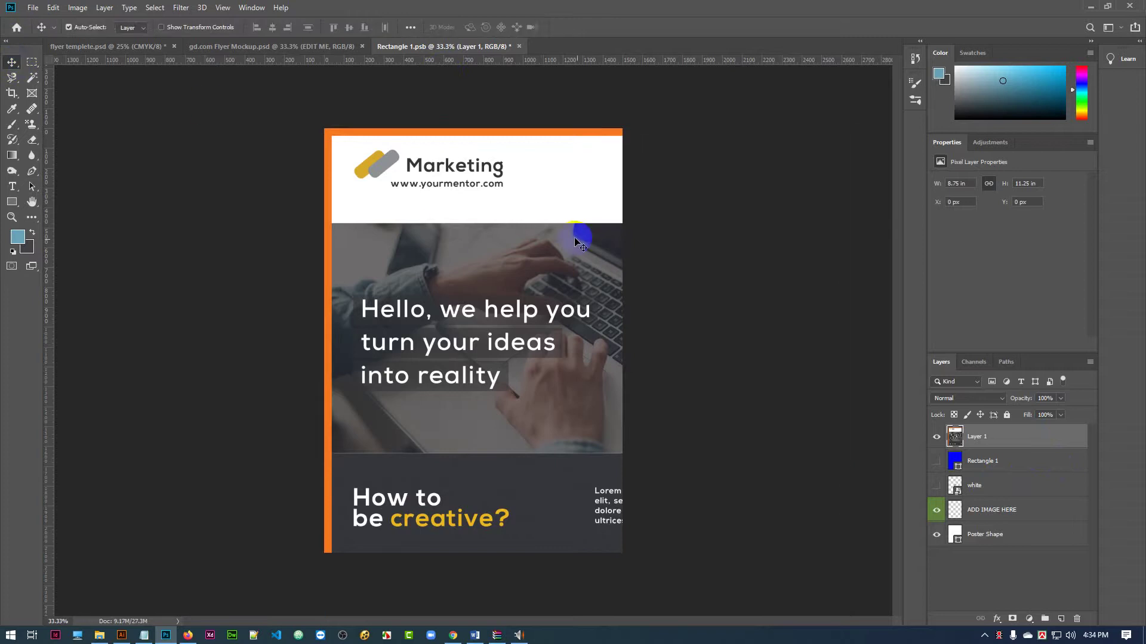
{"action": "key", "text": "ctrl+t"}
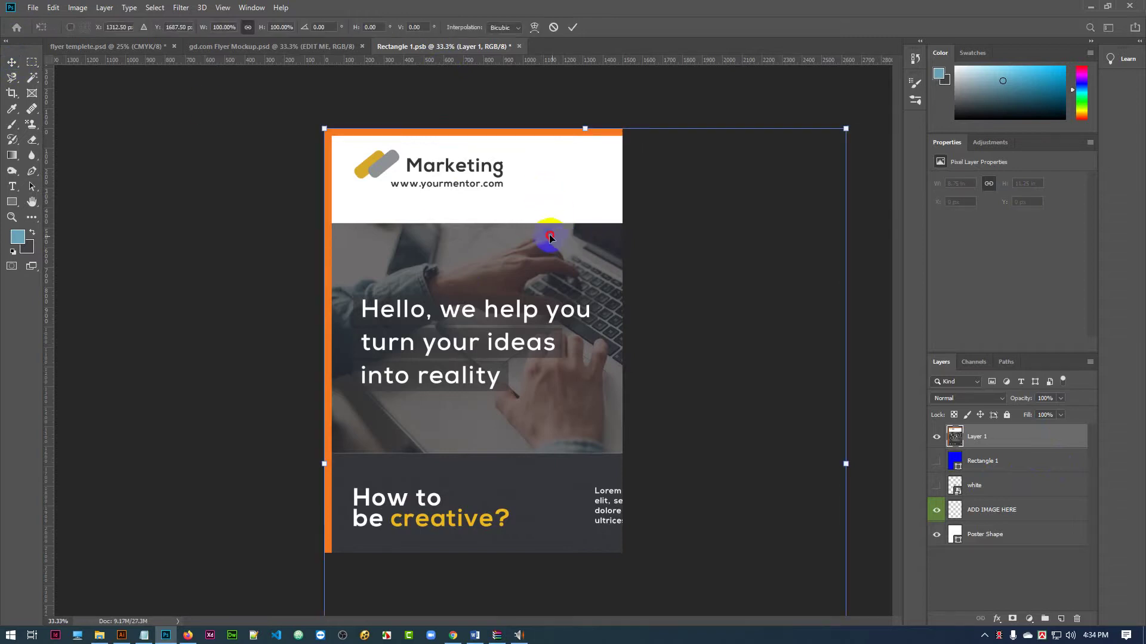
{"action": "mouse_move", "coordinate": [550, 238]}
{"action": "left_mouse_down"}
{"action": "mouse_move", "coordinate": [455, 187]}
{"action": "mouse_move", "coordinate": [409, 225]}
{"action": "mouse_move", "coordinate": [511, 184]}
{"action": "mouse_move", "coordinate": [448, 232]}
{"action": "mouse_move", "coordinate": [504, 169]}
{"action": "mouse_move", "coordinate": [525, 235]}
{"action": "mouse_move", "coordinate": [468, 158]}
{"action": "mouse_move", "coordinate": [465, 270]}
{"action": "mouse_move", "coordinate": [540, 226]}
{"action": "mouse_move", "coordinate": [519, 225]}
{"action": "mouse_move", "coordinate": [558, 249]}
{"action": "mouse_move", "coordinate": [535, 246]}
{"action": "left_mouse_up"}
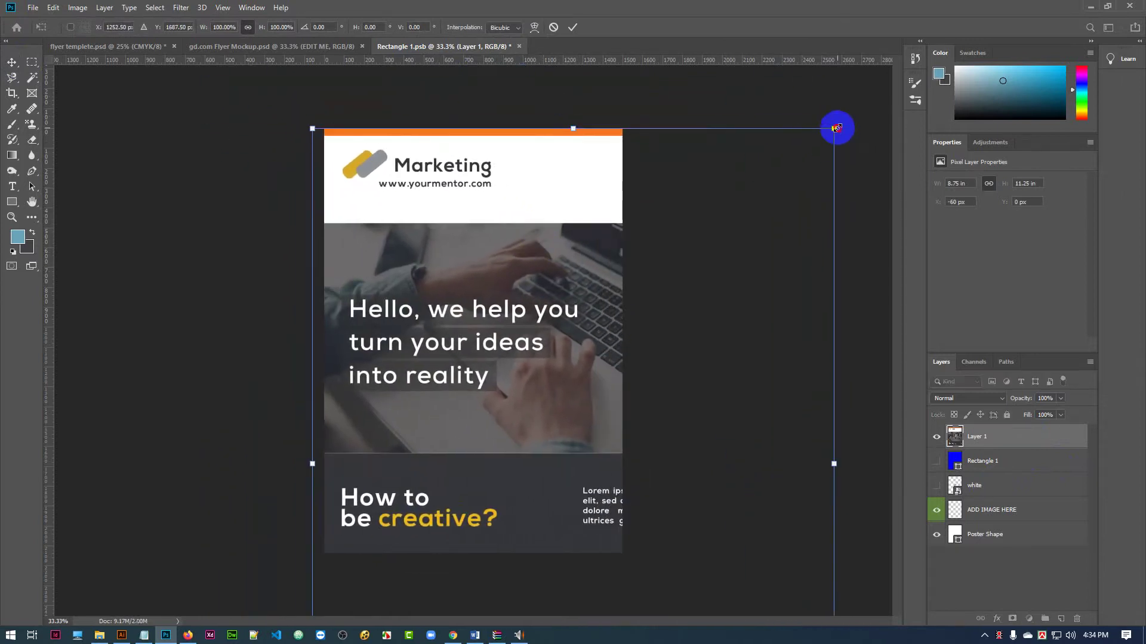
{"action": "left_click_drag", "start_coordinate": [835, 128], "coordinate": [716, 283]}
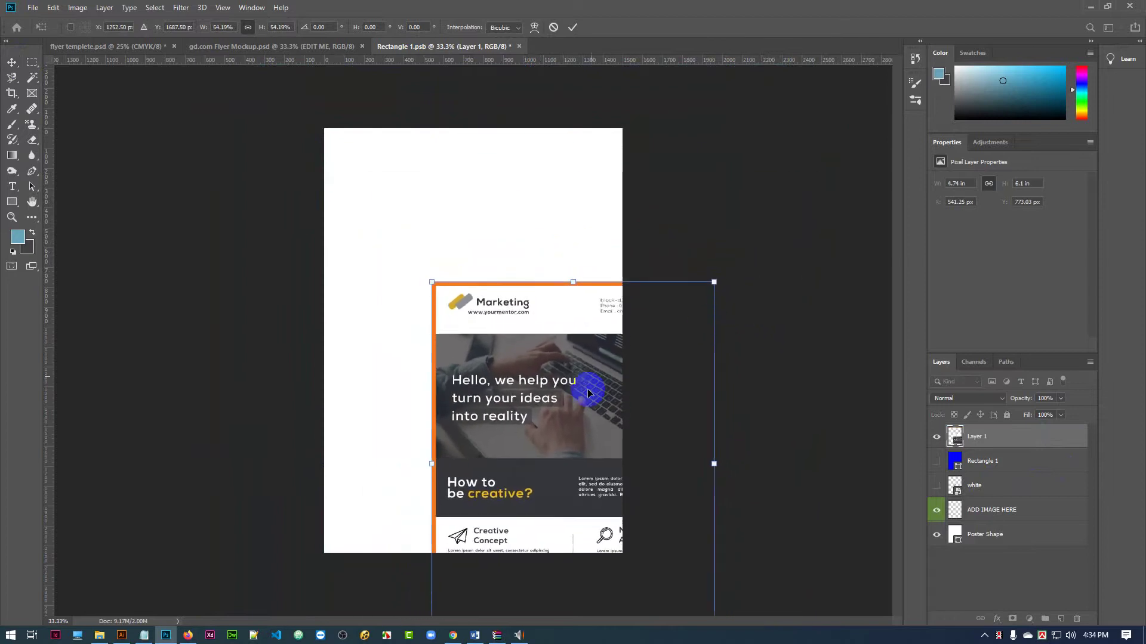
{"action": "left_click_drag", "start_coordinate": [588, 393], "coordinate": [473, 264]}
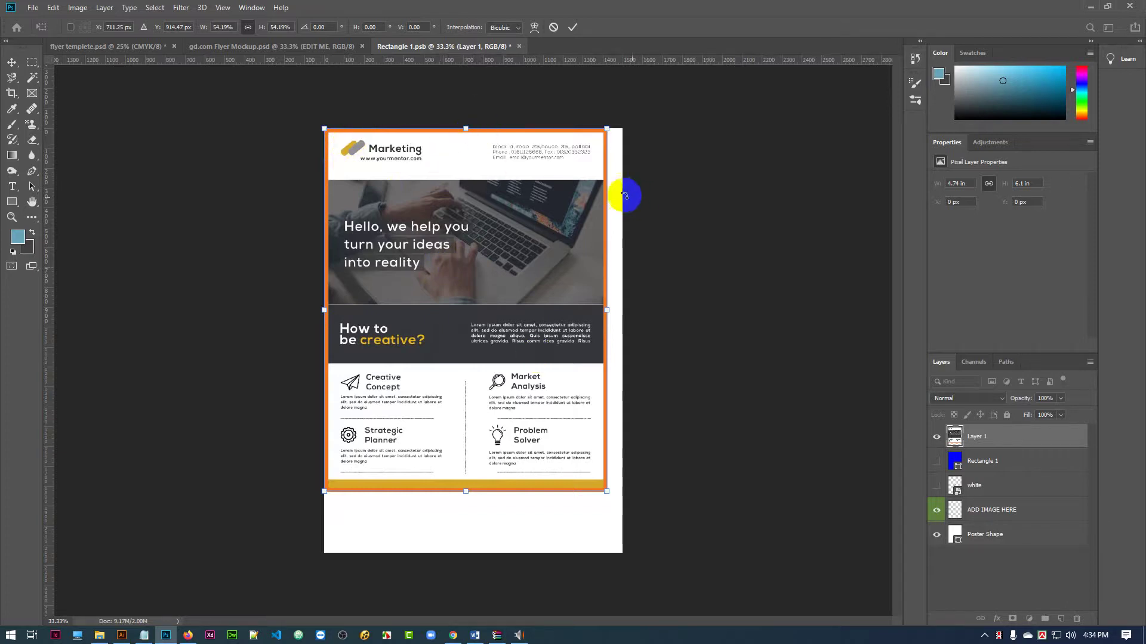
Step: Nudge the flyer 21 px up and 21 px left so its orange bleed runs off the poster's upper and left edges
{"action": "key", "text": "Up"}
{"action": "key", "text": "Up"}
{"action": "key", "text": "Up"}
{"action": "key", "text": "Up"}
{"action": "key", "text": "Up"}
{"action": "key", "text": "Up"}
{"action": "key", "text": "Up"}
{"action": "key", "text": "Up"}
{"action": "key", "text": "Up"}
{"action": "key", "text": "Up"}
{"action": "key", "text": "Up"}
{"action": "key", "text": "Up"}
{"action": "key", "text": "Up"}
{"action": "key", "text": "Up"}
{"action": "key", "text": "Up"}
{"action": "key", "text": "Up"}
{"action": "key", "text": "Up"}
{"action": "key", "text": "Up"}
{"action": "key", "text": "Up"}
{"action": "key", "text": "Up"}
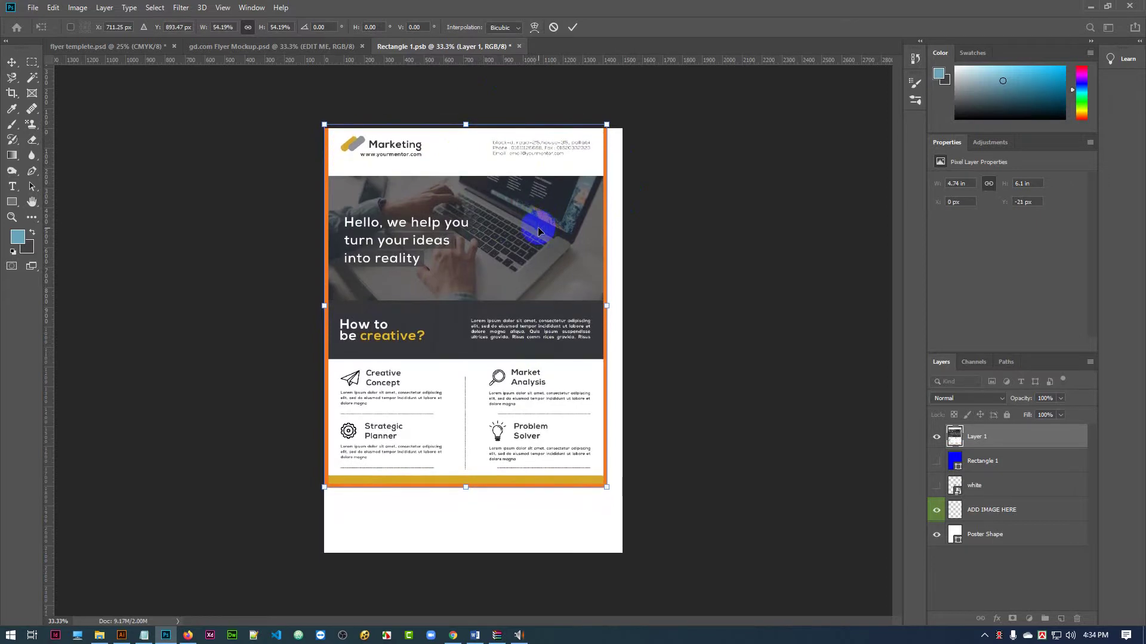
{"action": "key", "text": "Left"}
{"action": "key", "text": "Left"}
{"action": "key", "text": "Left"}
{"action": "key", "text": "Left"}
{"action": "key", "text": "Left"}
{"action": "key", "text": "Left"}
{"action": "key", "text": "Left"}
{"action": "key", "text": "Left"}
{"action": "key", "text": "Left"}
{"action": "key", "text": "Left"}
{"action": "key", "text": "Left"}
{"action": "key", "text": "Left"}
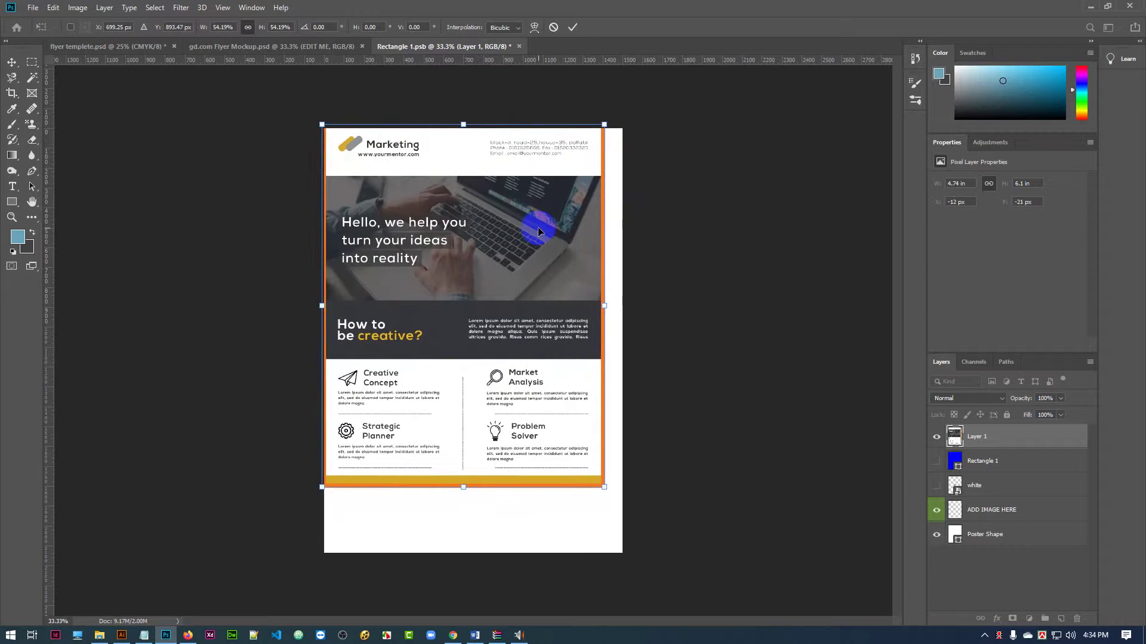
{"action": "key", "text": "Left"}
{"action": "key", "text": "Left"}
{"action": "key", "text": "Left"}
{"action": "key", "text": "Left"}
{"action": "key", "text": "Left"}
{"action": "key", "text": "Left"}
{"action": "key", "text": "Left"}
{"action": "key", "text": "Left"}
{"action": "key", "text": "Left"}
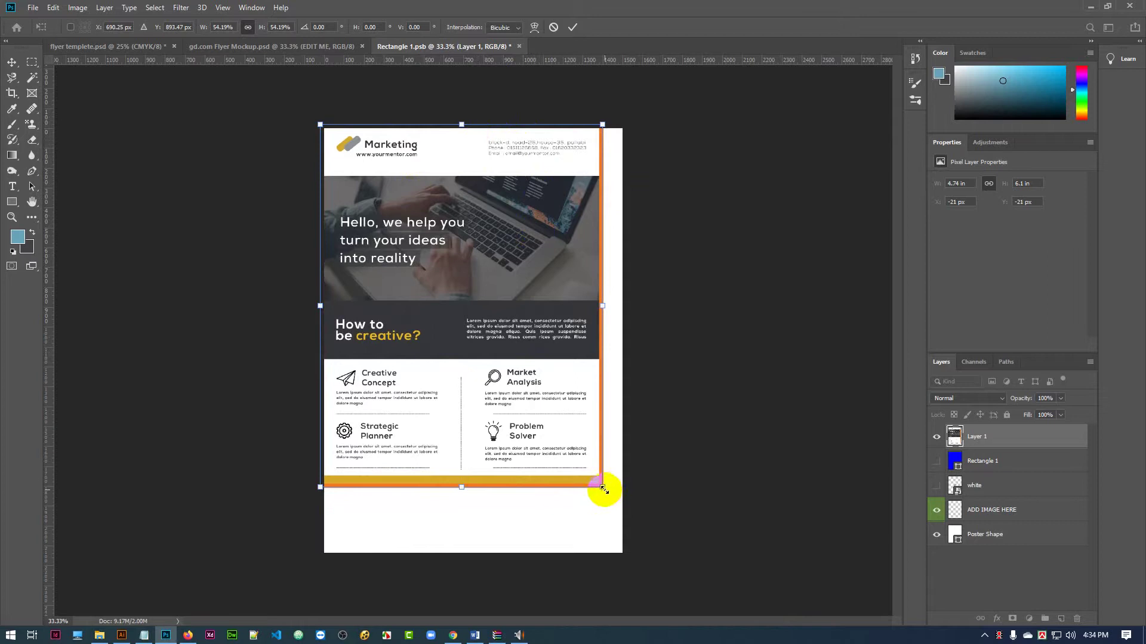
Step: Stretch the flyer to about 59% width and 64.7% height so its bleed extends past the poster's right and lower edges
{"action": "left_click_drag", "start_coordinate": [604, 490], "coordinate": [630, 526]}
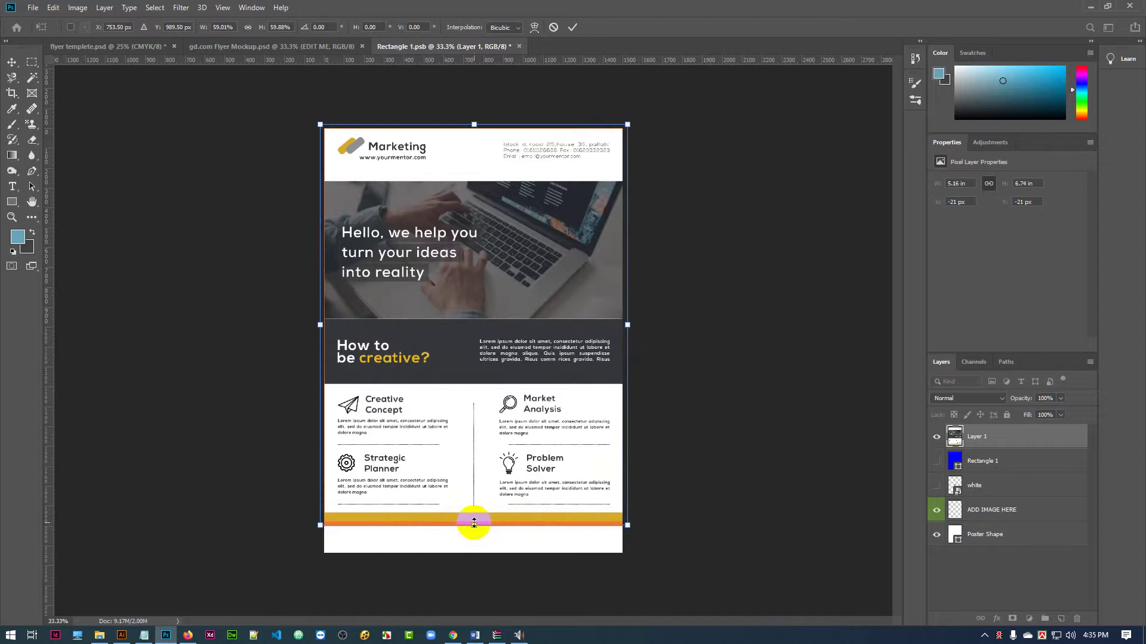
{"action": "left_click_drag", "start_coordinate": [474, 525], "coordinate": [474, 556]}
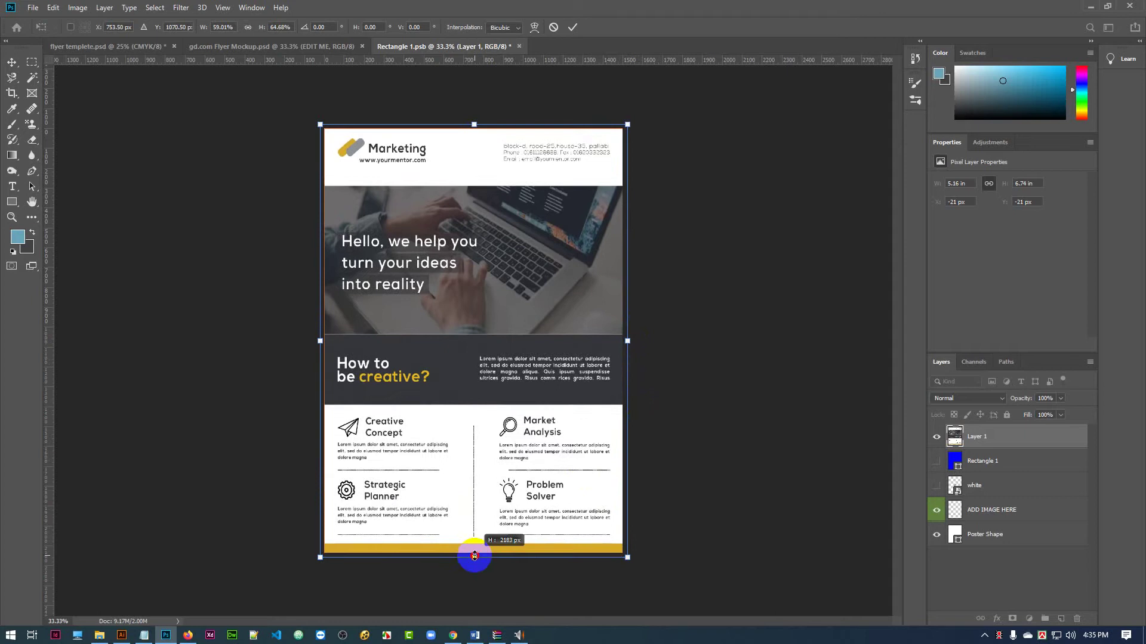
{"action": "left_click_drag", "start_coordinate": [475, 556], "coordinate": [475, 555]}
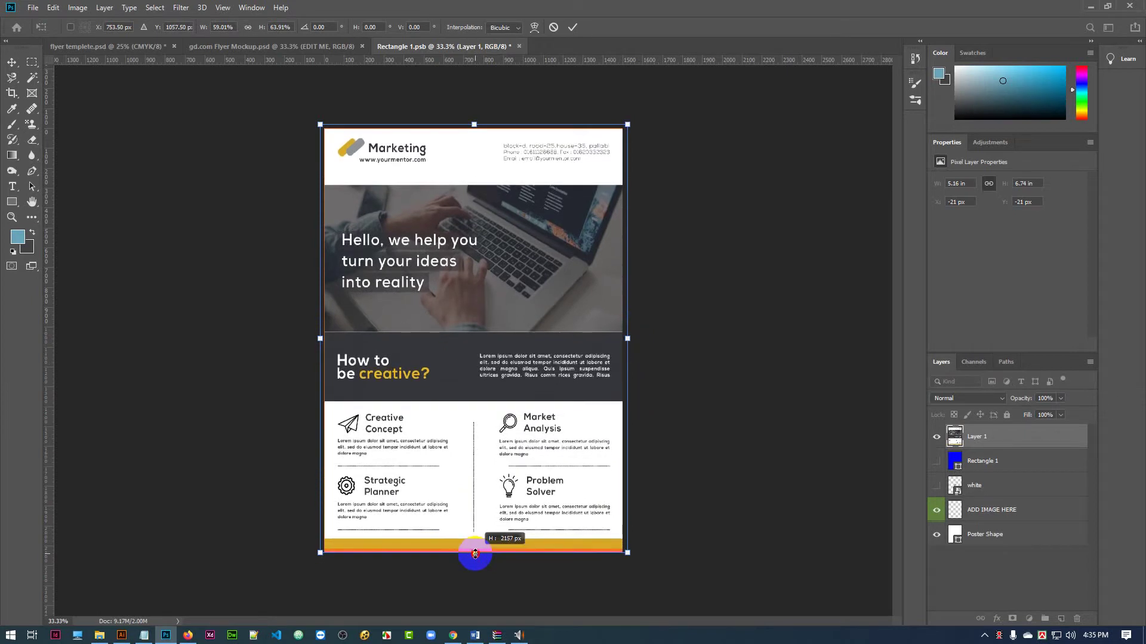
{"action": "key", "text": "ctrl+z"}
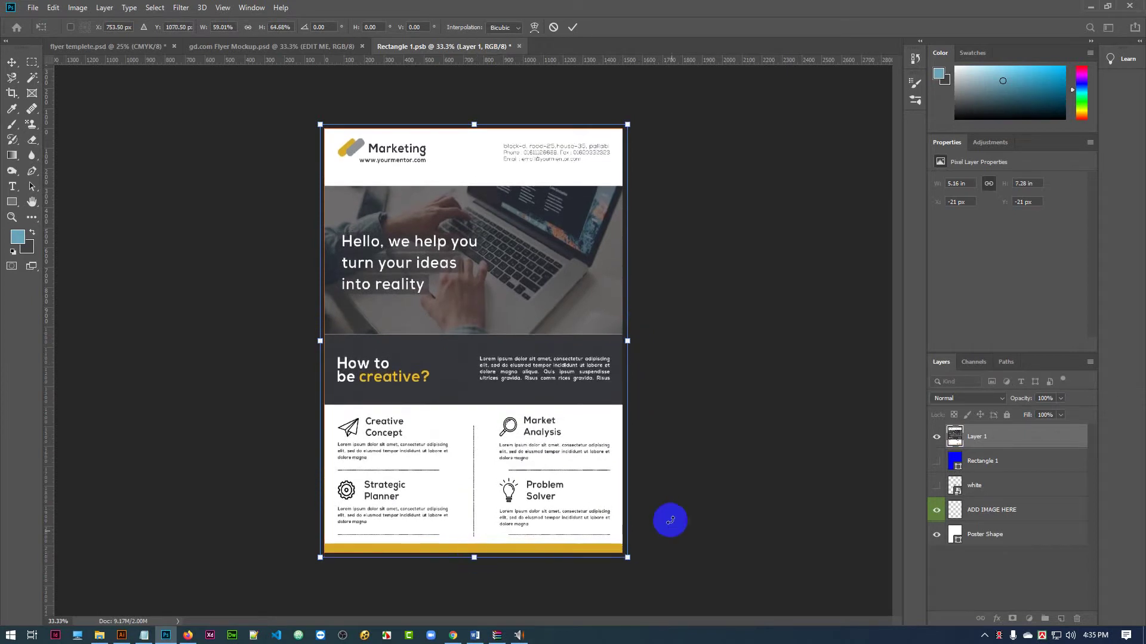
Step: Nudge the flyer 6 px left, enlarge it to about 59.6% width and 65.3% height, apply the transform and deselect the layer
{"action": "key", "text": "Left"}
{"action": "key", "text": "Left"}
{"action": "key", "text": "Left"}
{"action": "key", "text": "Left"}
{"action": "key", "text": "Left"}
{"action": "key", "text": "Left"}
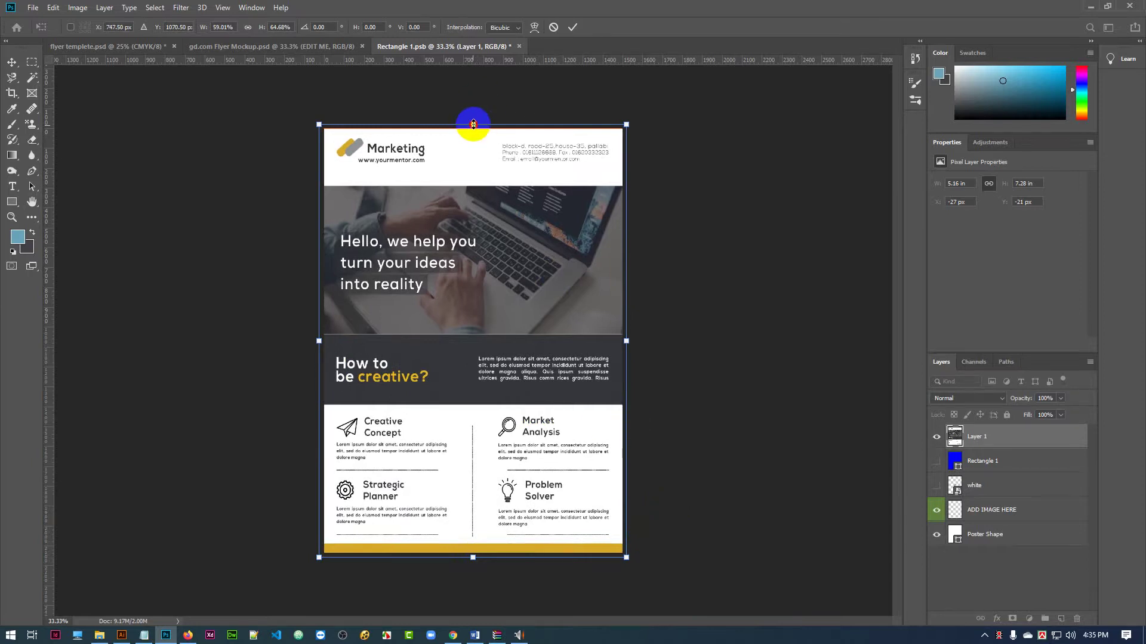
{"action": "left_click_drag", "start_coordinate": [473, 123], "coordinate": [473, 119]}
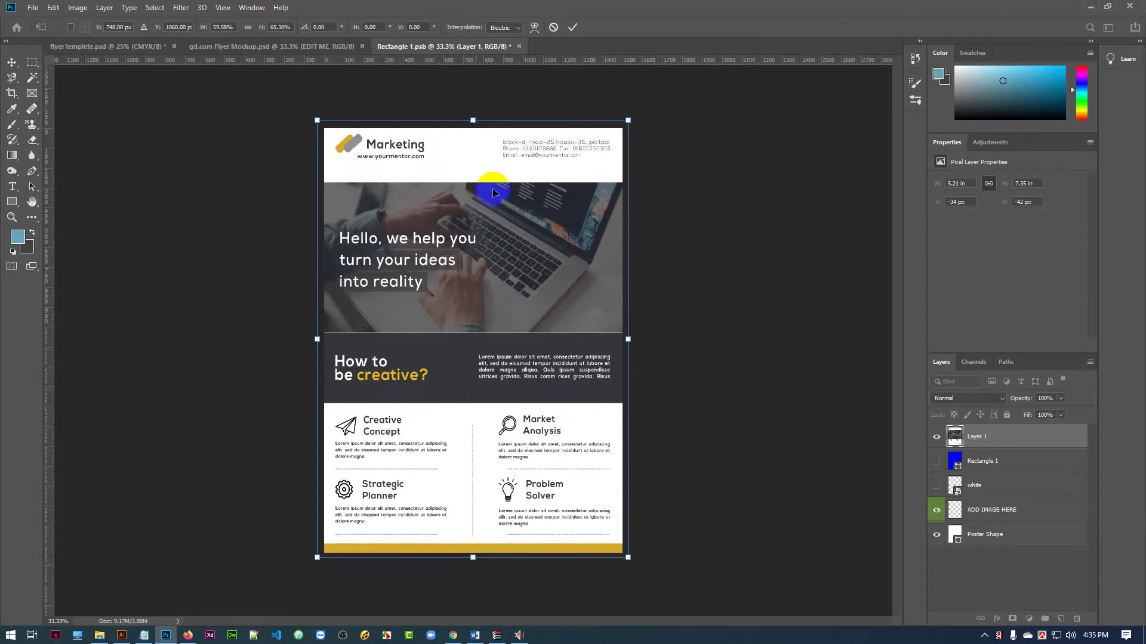
{"action": "left_click", "coordinate": [574, 27]}
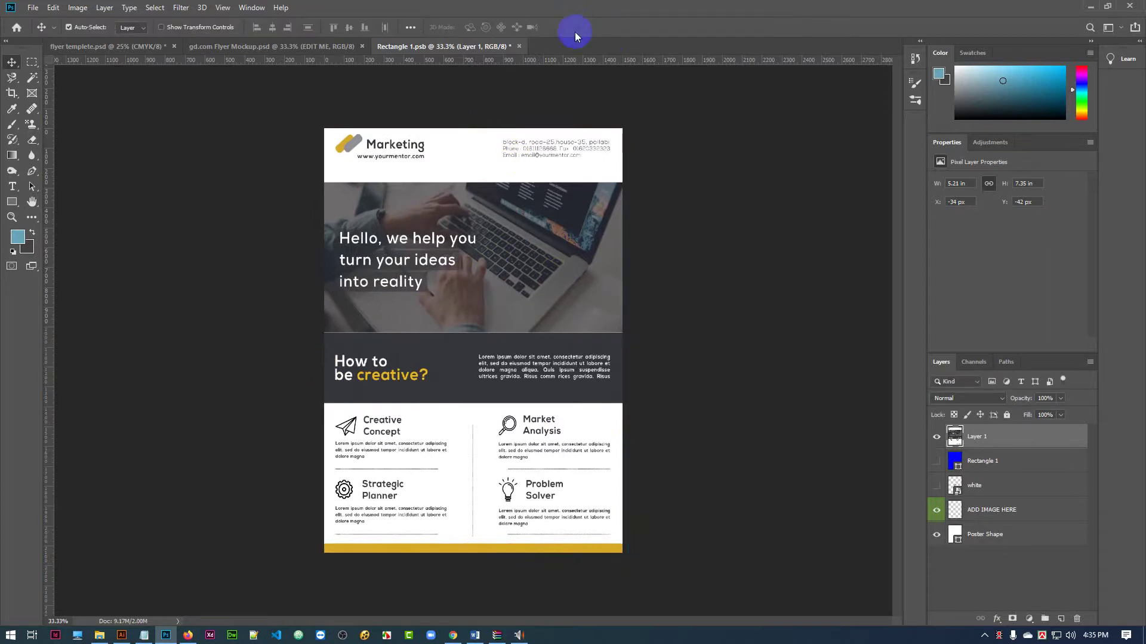
{"action": "left_click", "coordinate": [722, 379], "text": "ctrl"}
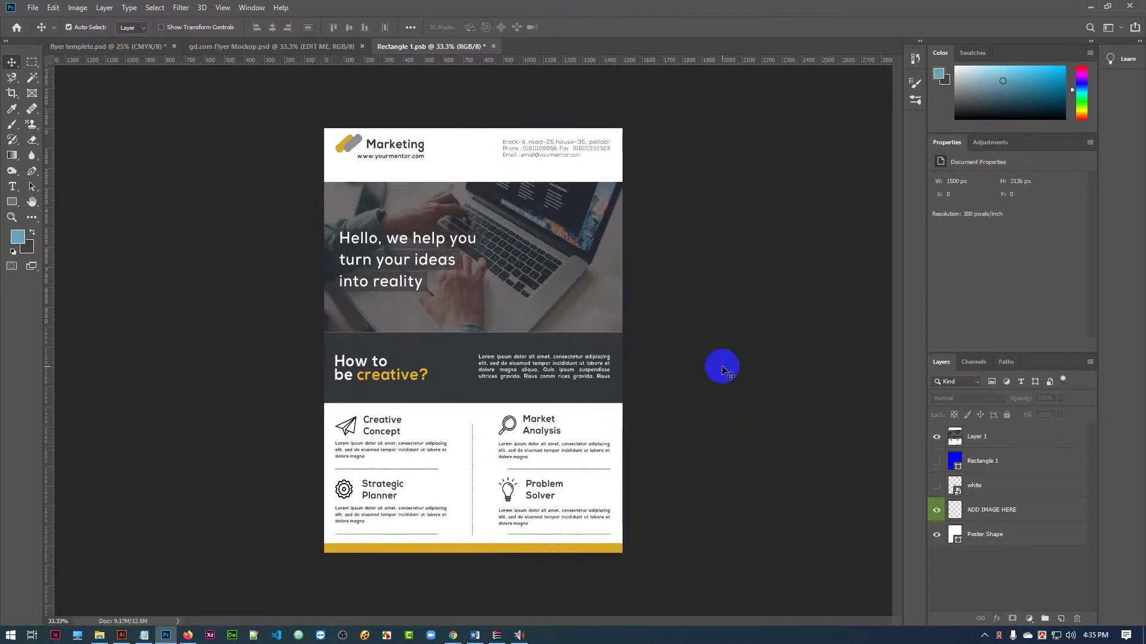
Step: Examine the boundary between the photo and the dark band in Rectangle 1.psb, and in flyer templete.psd with its canvas selection cleared
{"action": "key", "text": "ctrl+plus"}
{"action": "key", "text": "ctrl+plus"}
{"action": "key", "text": "ctrl+plus"}
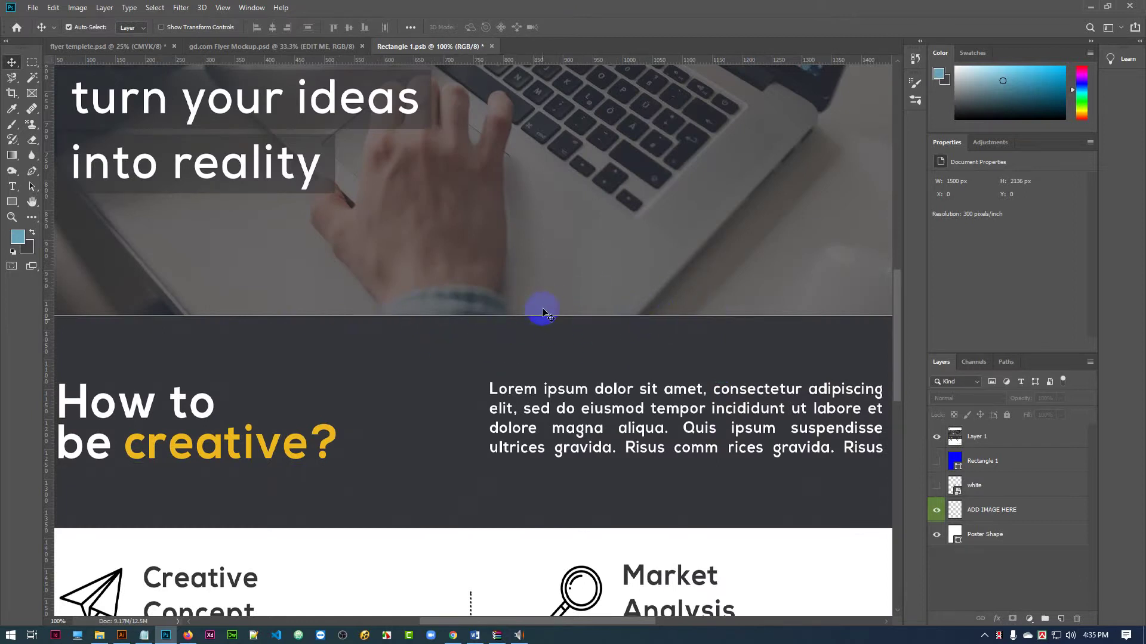
{"action": "left_click", "coordinate": [125, 46]}
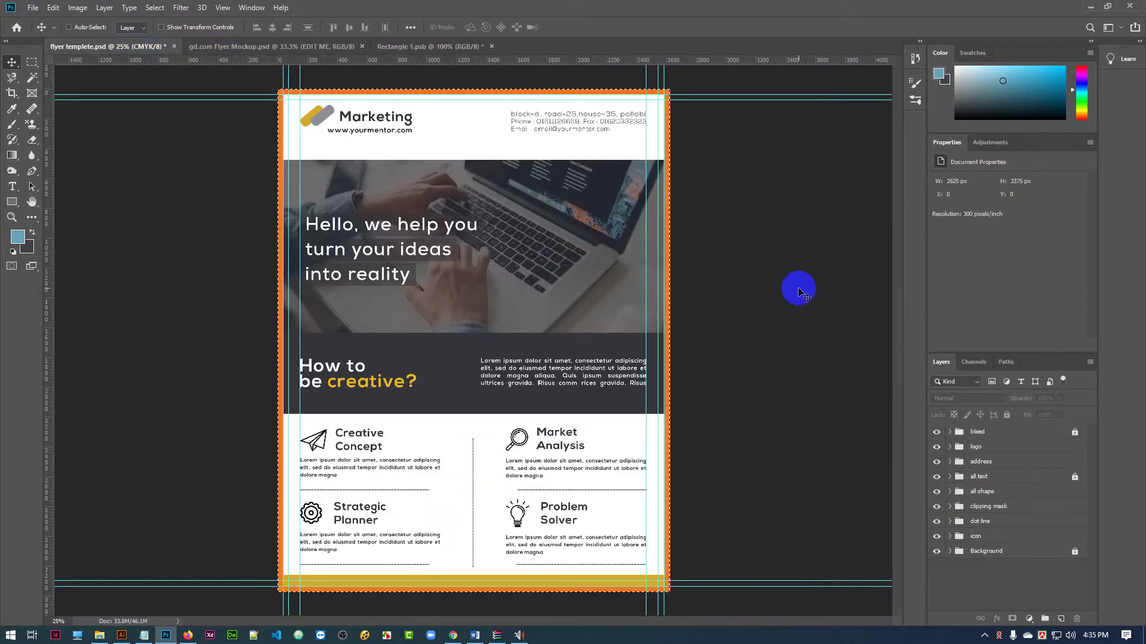
{"action": "key", "text": "ctrl+d"}
{"action": "key", "text": "ctrl+plus"}
{"action": "key", "text": "ctrl+plus"}
{"action": "key", "text": "ctrl+plus"}
{"action": "key", "text": "ctrl+plus"}
{"action": "key", "text": "ctrl+plus"}
{"action": "key", "text": "ctrl+plus"}
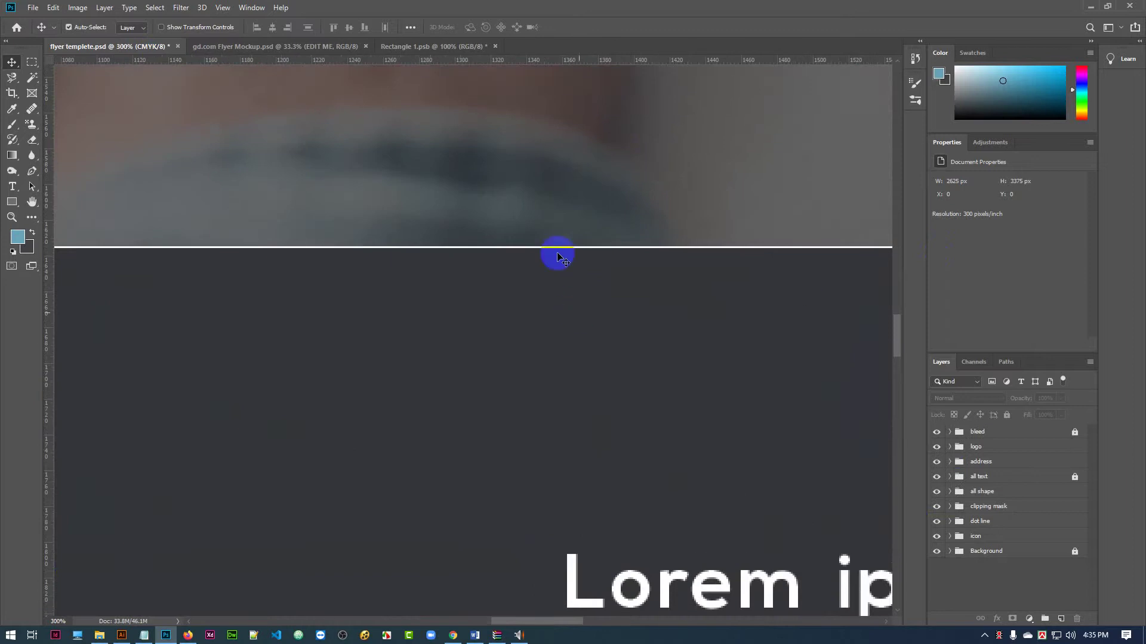
Step: Stretch the upper edge of the dark band, Rectangle 5, up by 1 px to close the white gap below the photo
{"action": "left_click", "coordinate": [535, 285]}
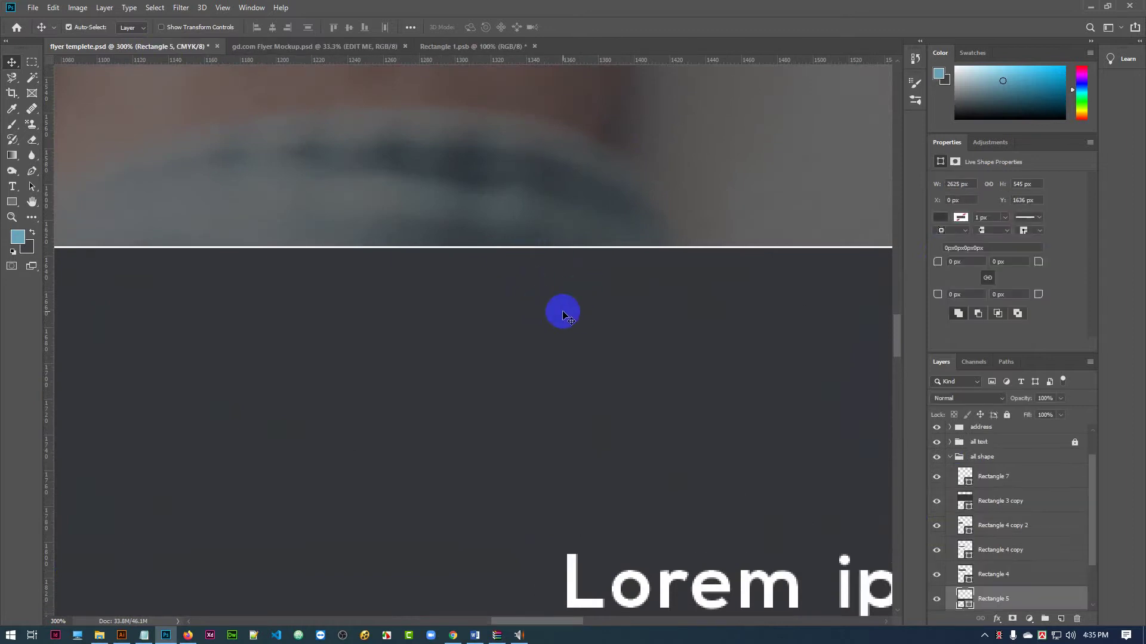
{"action": "key", "text": "ctrl+minus"}
{"action": "key", "text": "ctrl+minus"}
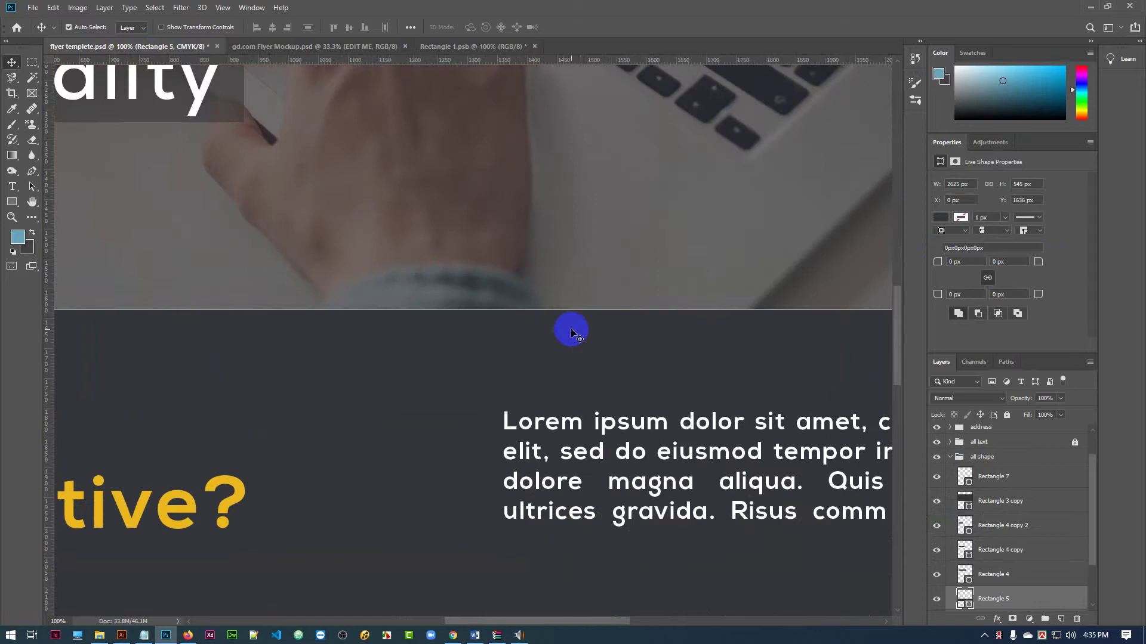
{"action": "key", "text": "ctrl+t"}
{"action": "key", "text": "ctrl+plus"}
{"action": "key", "text": "ctrl+plus"}
{"action": "key", "text": "ctrl+plus"}
{"action": "key", "text": "ctrl+plus"}
{"action": "key", "text": "ctrl+plus"}
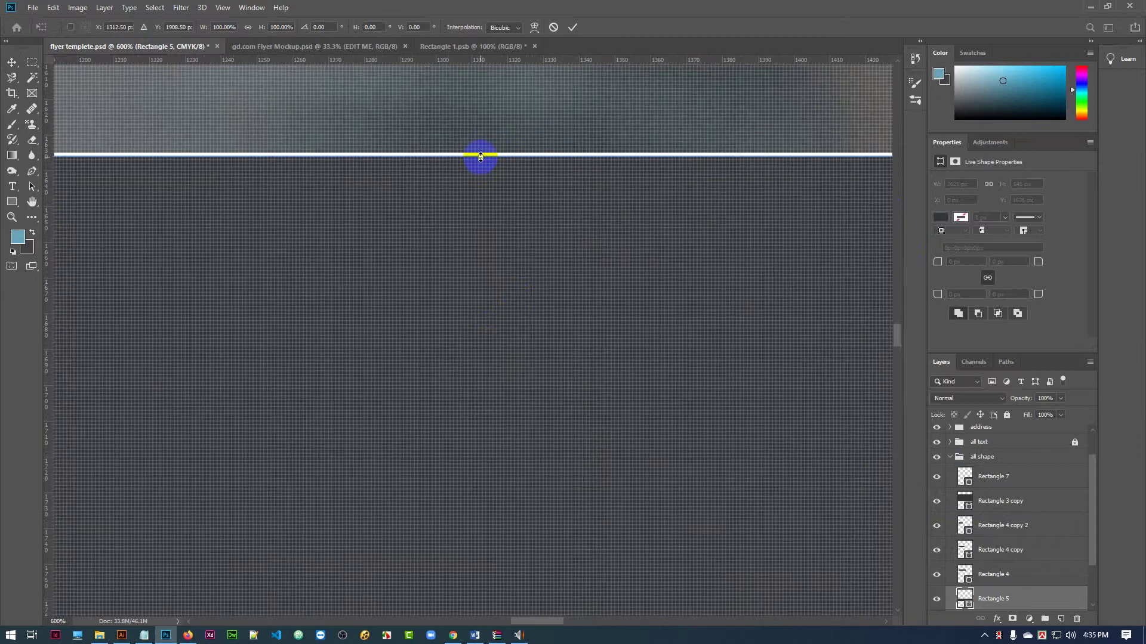
{"action": "left_click_drag", "start_coordinate": [481, 157], "coordinate": [481, 153]}
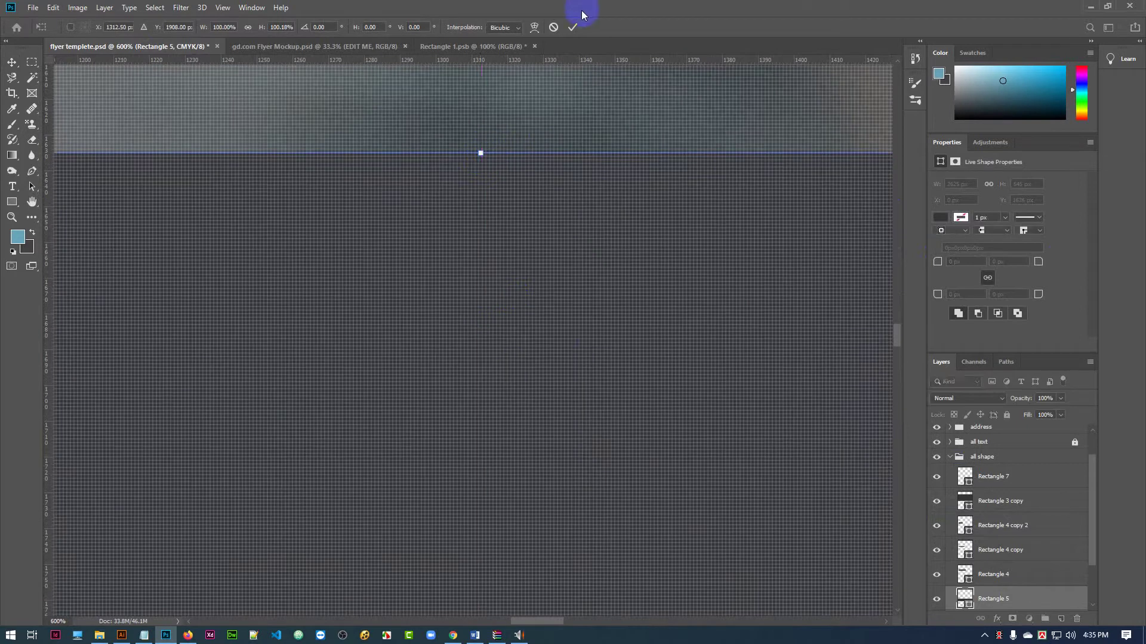
{"action": "left_click", "coordinate": [573, 27]}
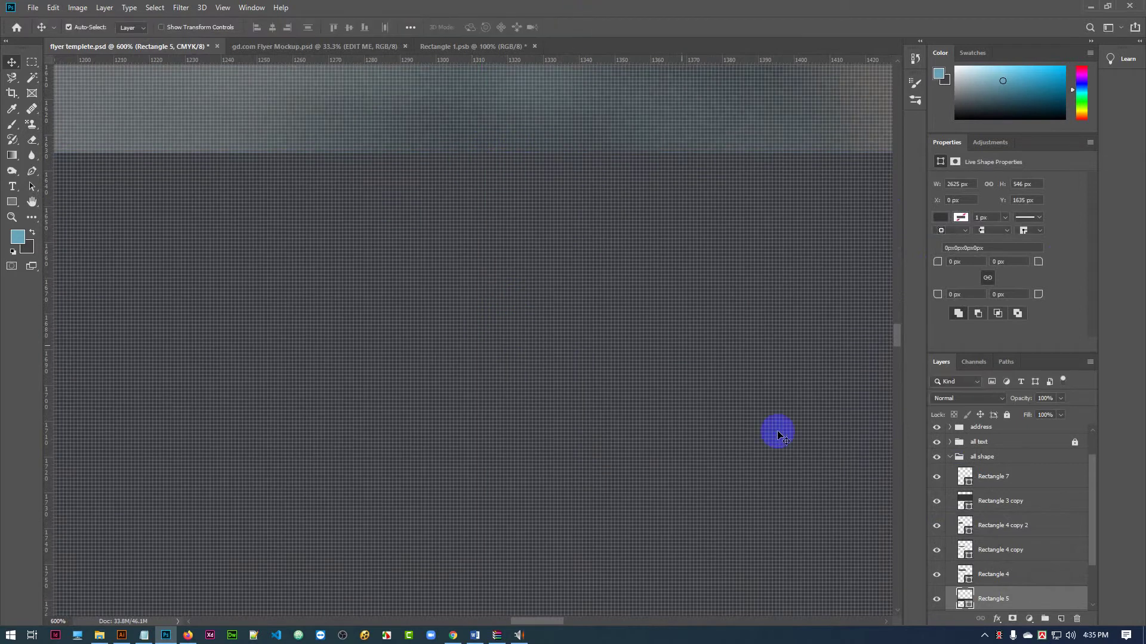
Step: Select the whole flyer canvas and copy it merged
{"action": "key", "text": "ctrl+minus"}
{"action": "key", "text": "ctrl+minus"}
{"action": "key", "text": "ctrl+minus"}
{"action": "key", "text": "ctrl+minus"}
{"action": "key", "text": "ctrl+minus"}
{"action": "key", "text": "ctrl+minus"}
{"action": "key", "text": "ctrl+minus"}
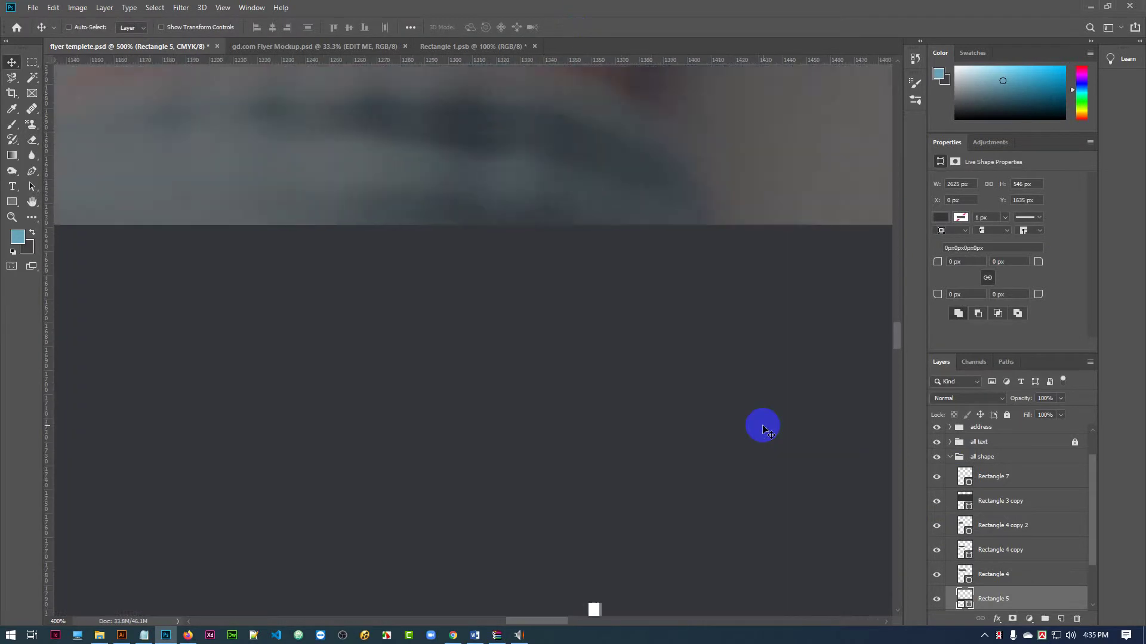
{"action": "key", "text": "ctrl+minus"}
{"action": "key", "text": "ctrl+minus"}
{"action": "key", "text": "ctrl+minus"}
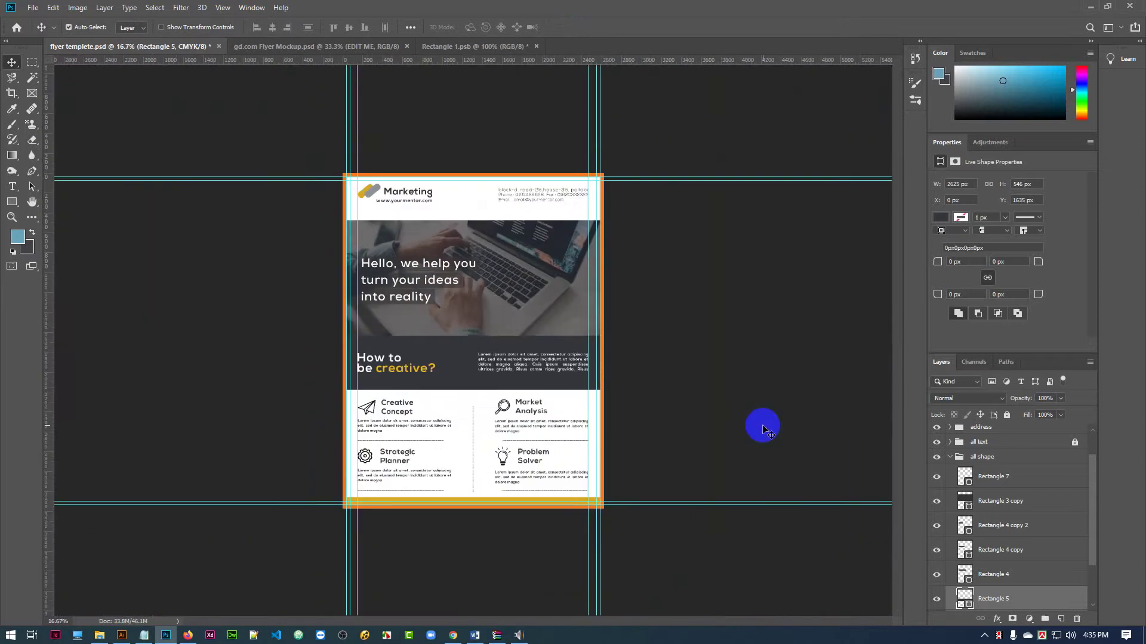
{"action": "key", "text": "ctrl+a"}
{"action": "left_click", "coordinate": [53, 8]}
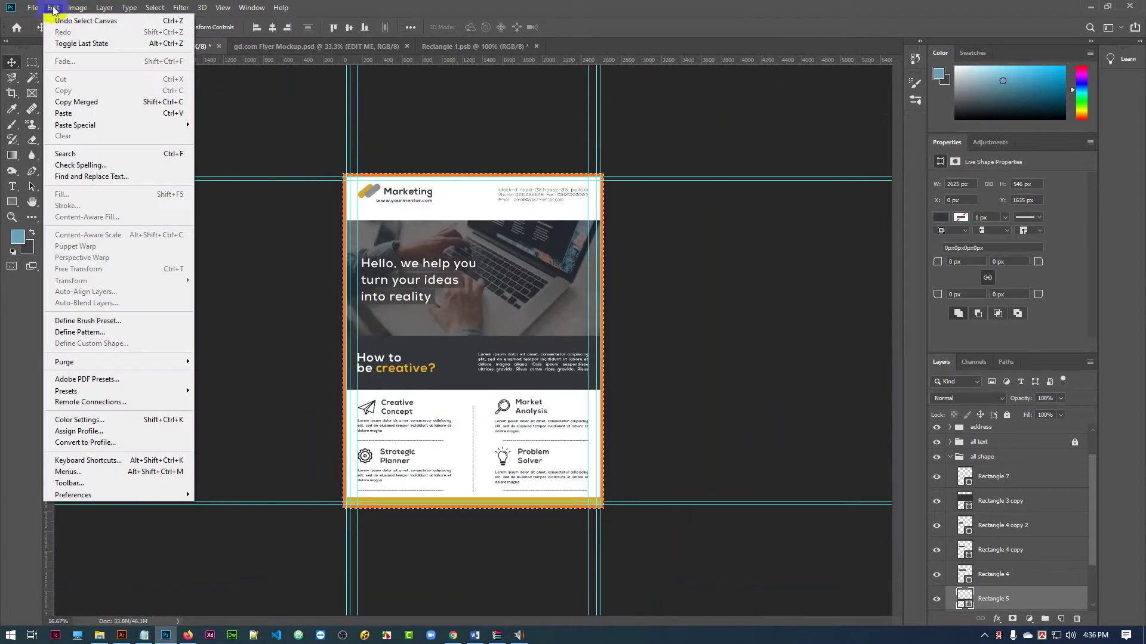
{"action": "left_click", "coordinate": [82, 102]}
Step: In Rectangle 1.psb, hide Layer 1 and paste the corrected flyer
{"action": "left_click", "coordinate": [461, 47]}
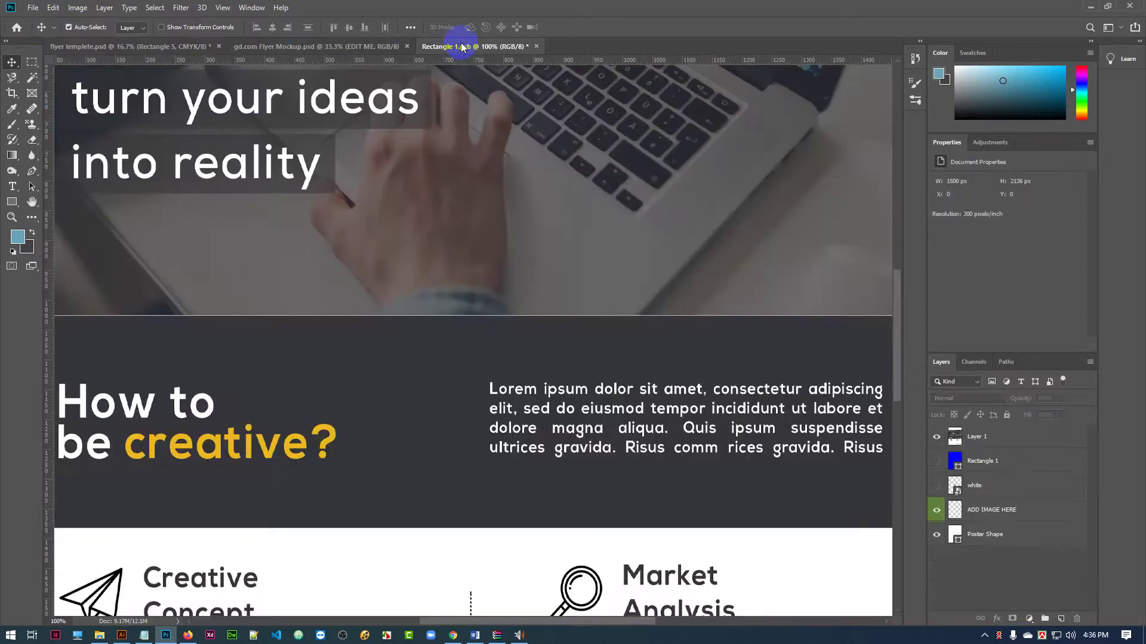
{"action": "key", "text": "ctrl+minus"}
{"action": "key", "text": "ctrl+minus"}
{"action": "key", "text": "ctrl+minus"}
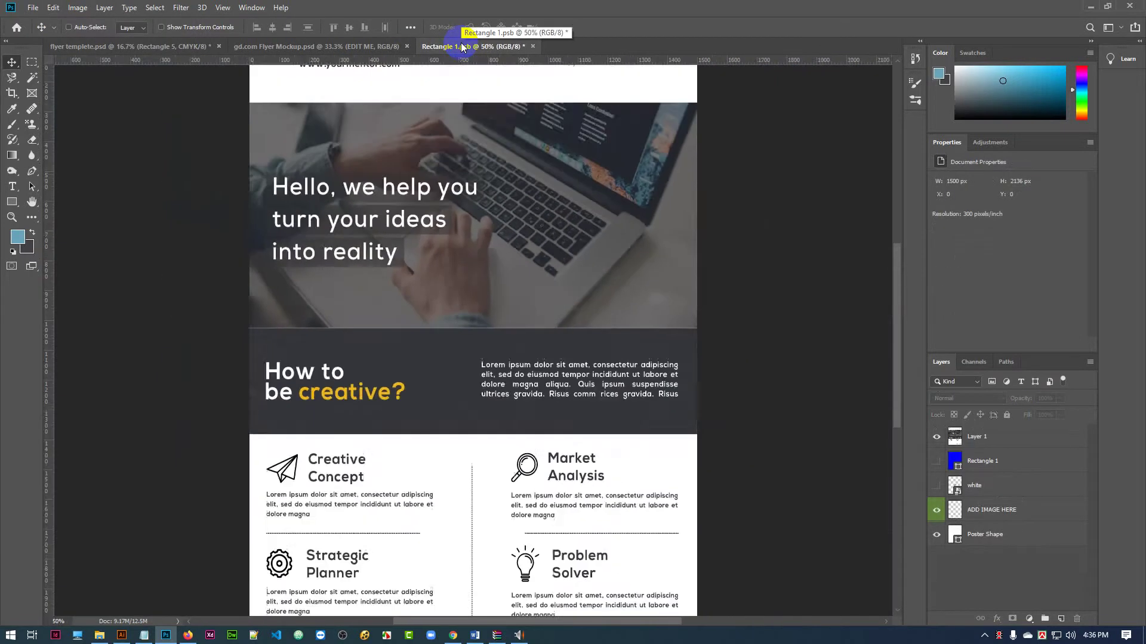
{"action": "key", "text": "ctrl+minus"}
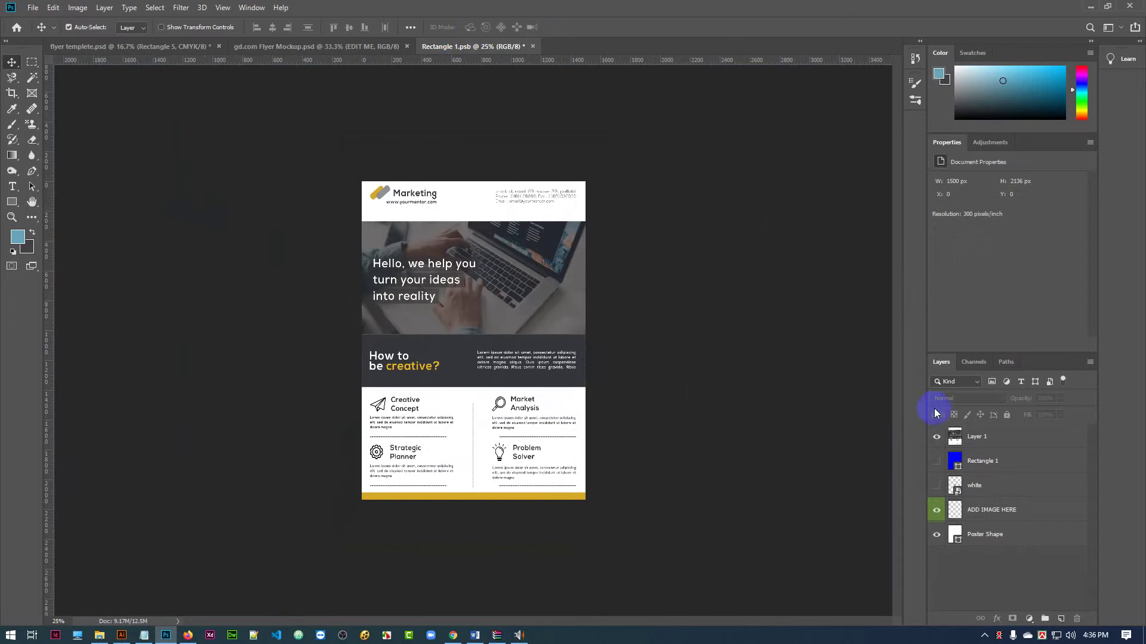
{"action": "left_click", "coordinate": [935, 441]}
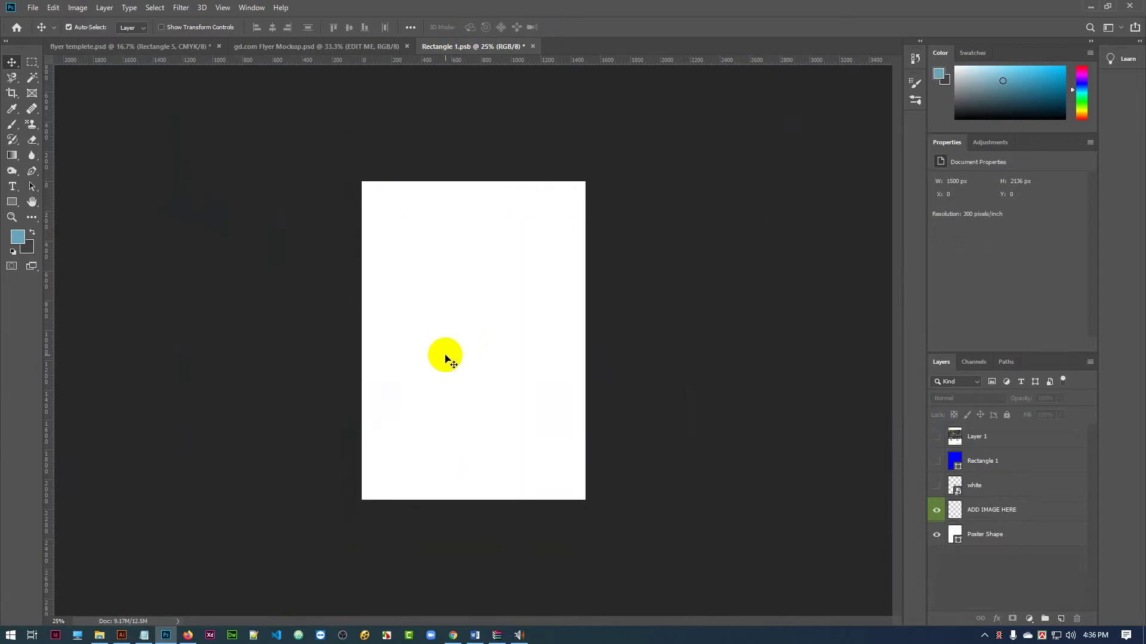
{"action": "key", "text": "ctrl+v"}
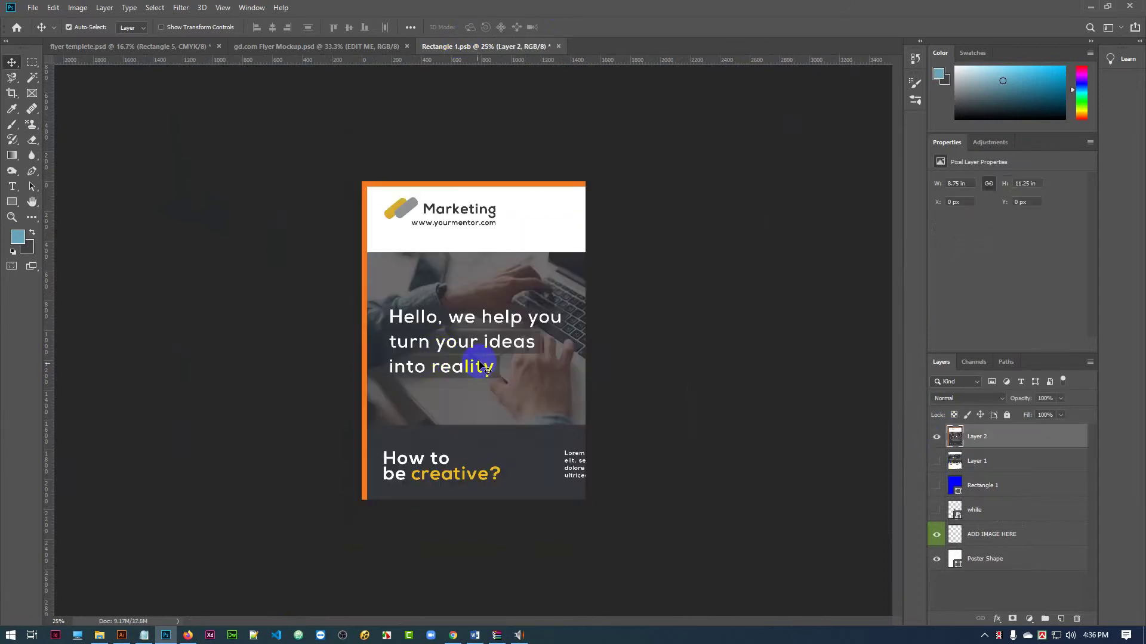
Step: Free Transform the newly pasted flyer to about 57% and align it with the poster's upper-left corner
{"action": "key", "text": "ctrl"}
{"action": "key", "text": "ctrl+t"}
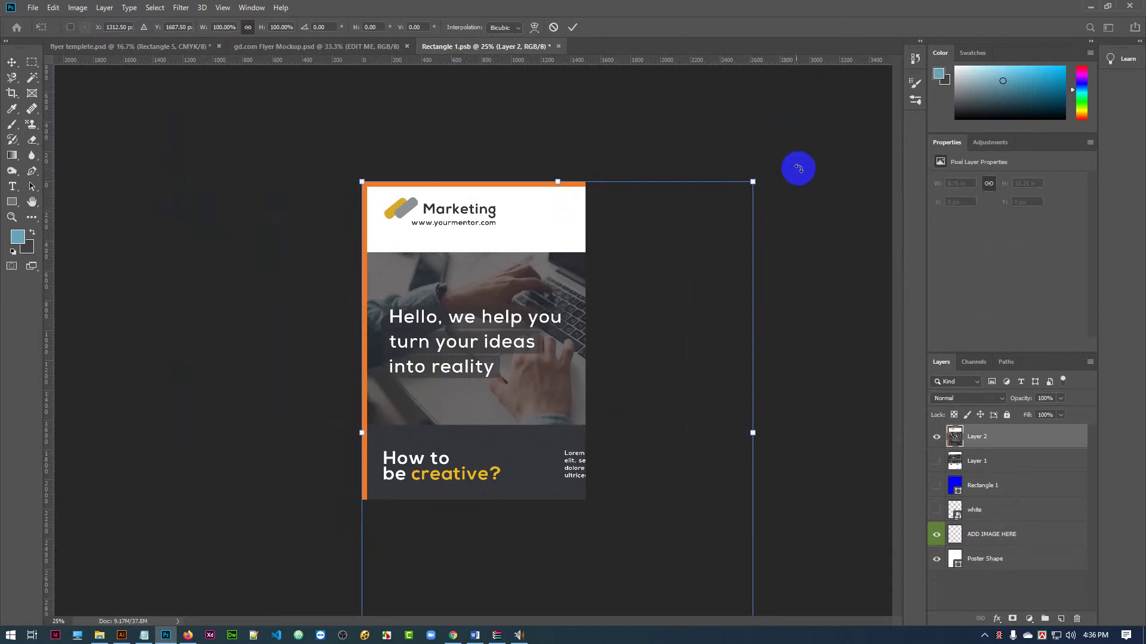
{"action": "left_click_drag", "start_coordinate": [751, 179], "coordinate": [678, 276]}
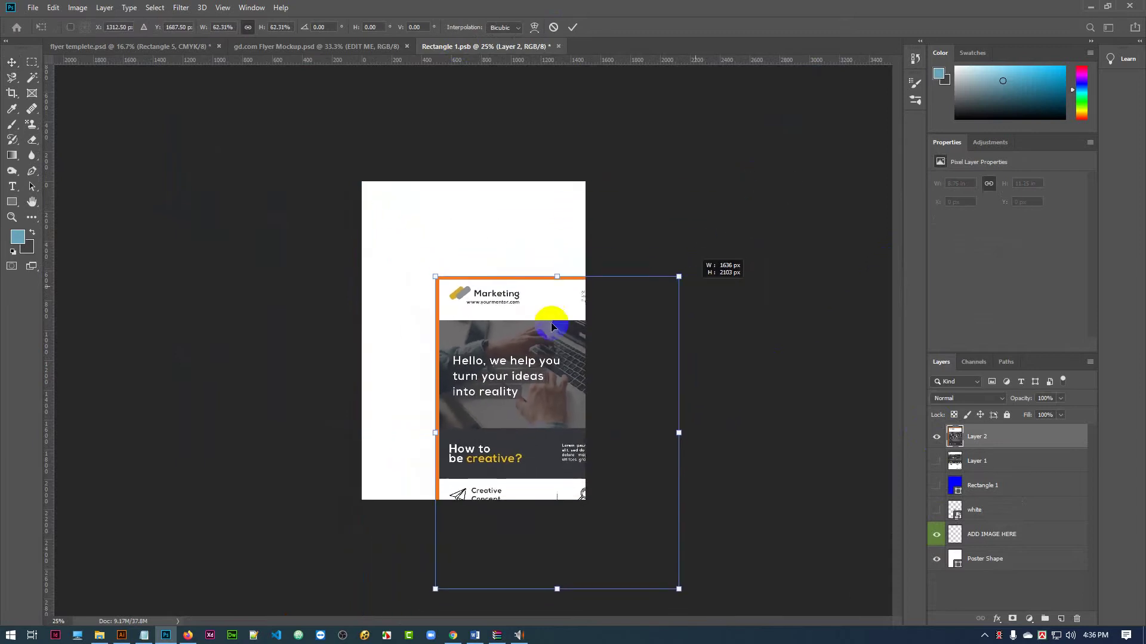
{"action": "left_click_drag", "start_coordinate": [545, 328], "coordinate": [462, 230]}
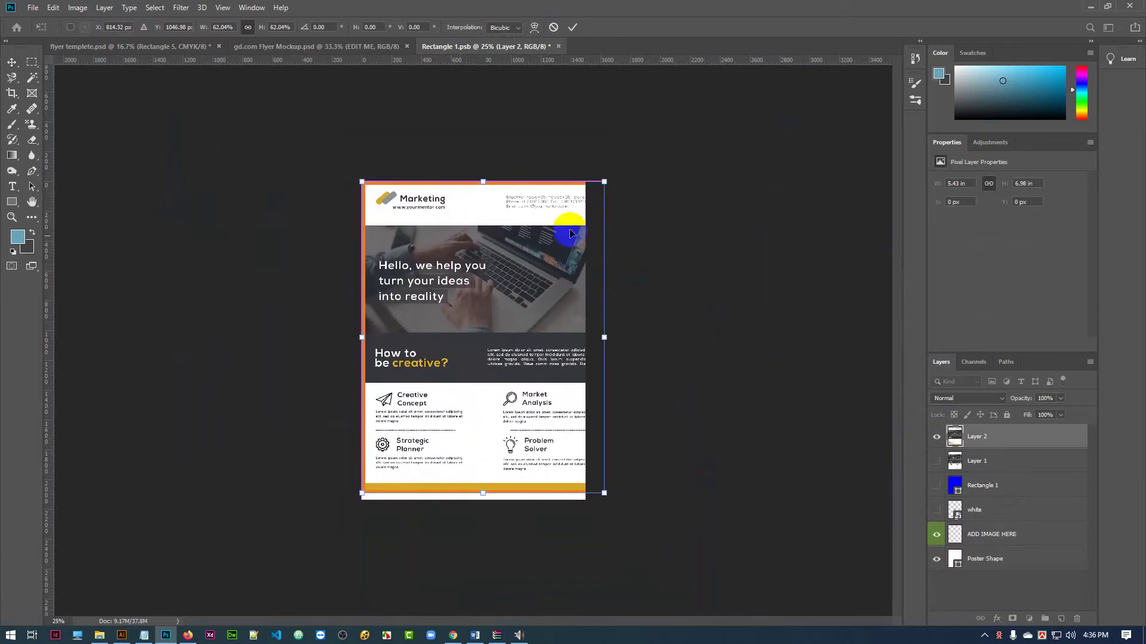
{"action": "left_click_drag", "start_coordinate": [602, 188], "coordinate": [585, 182]}
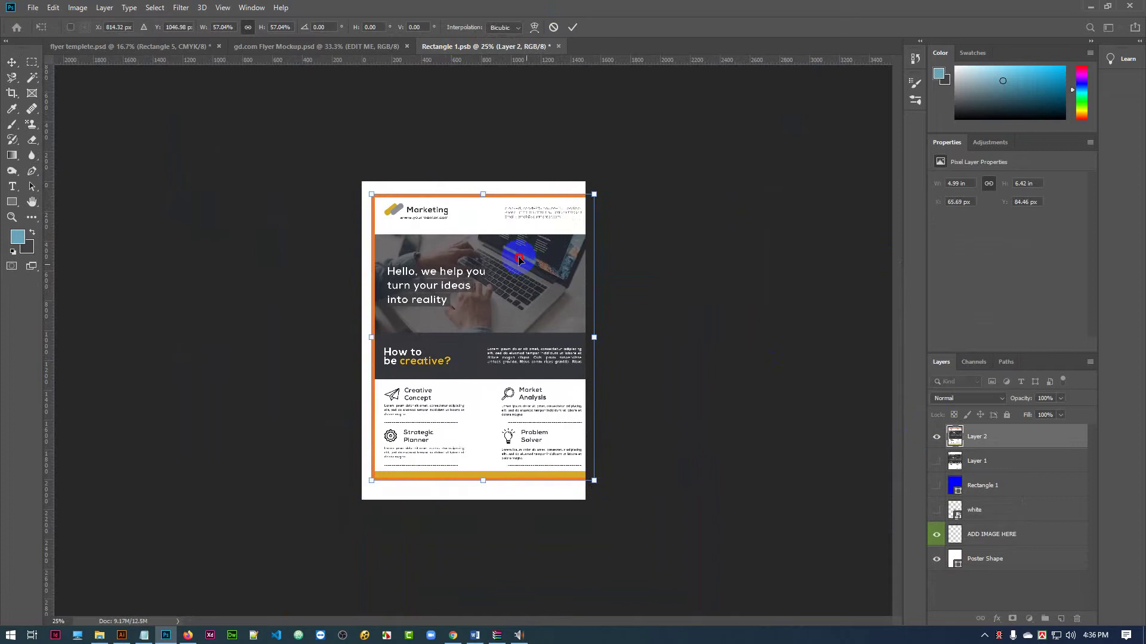
{"action": "left_click_drag", "start_coordinate": [486, 251], "coordinate": [517, 253]}
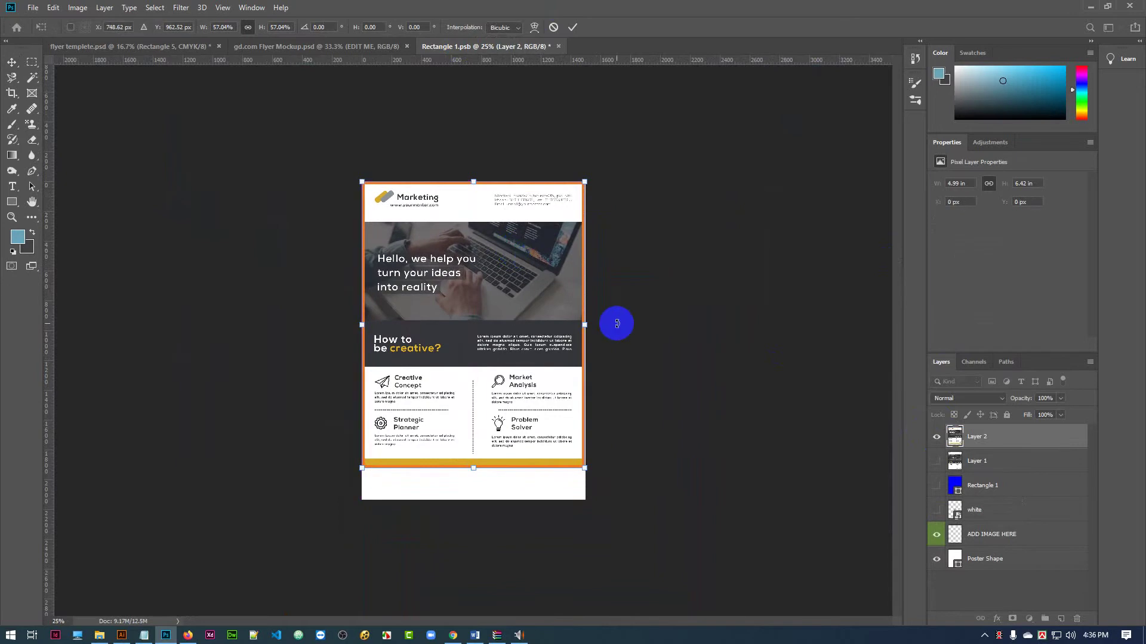
Step: Fit the flyer to the full poster area at about 57.1% width and 63.4% height
{"action": "key", "text": "ctrl+plus"}
{"action": "key", "text": "ctrl+plus"}
{"action": "left_click_drag", "start_coordinate": [770, 292], "coordinate": [690, 387]}
{"action": "scroll", "coordinate": [690, 376], "scroll_direction": "down", "scroll_amount": 3}
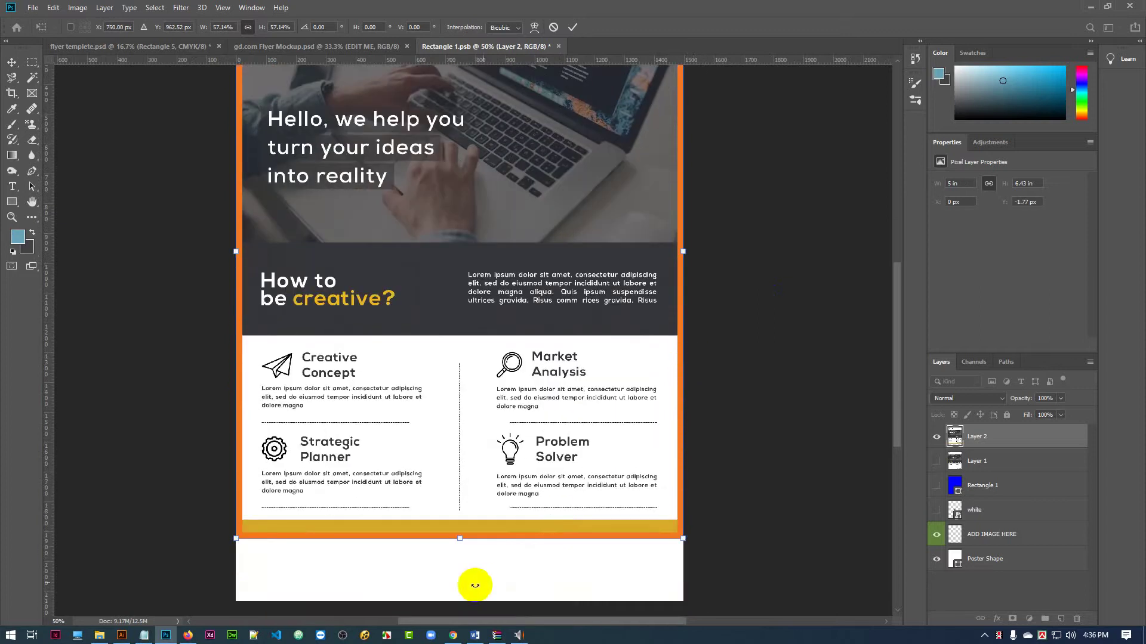
{"action": "left_click_drag", "start_coordinate": [460, 542], "coordinate": [460, 602]}
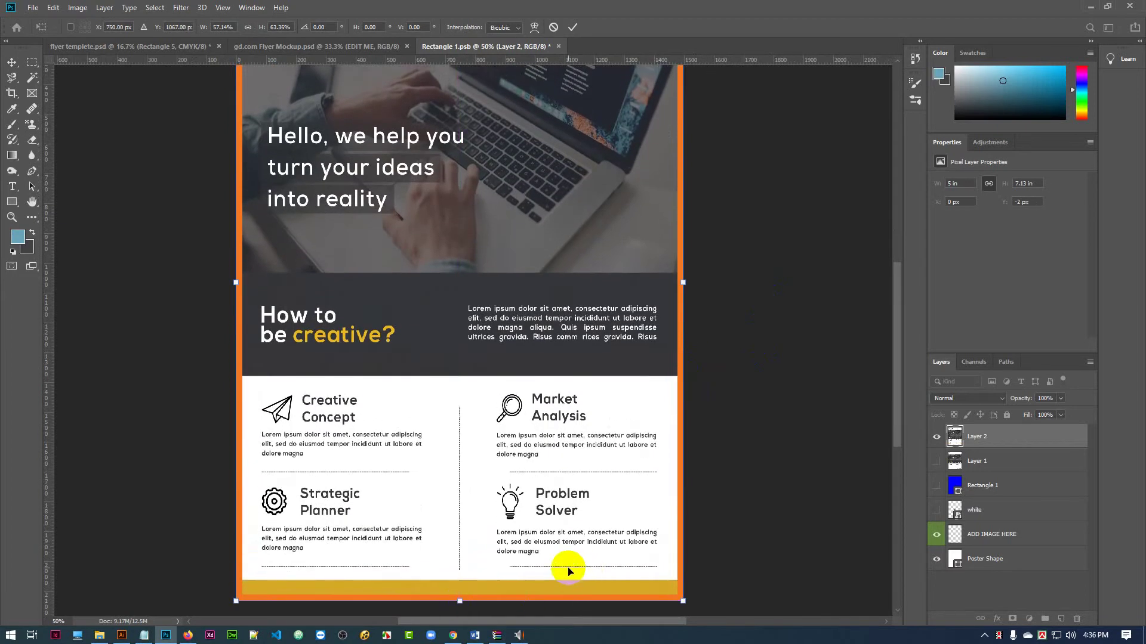
Step: Enlarge the flyer around its centre to 58.9% width and 65.3% height, nudge it 3 px down and apply the transform
{"action": "key", "text": "ctrl+minus"}
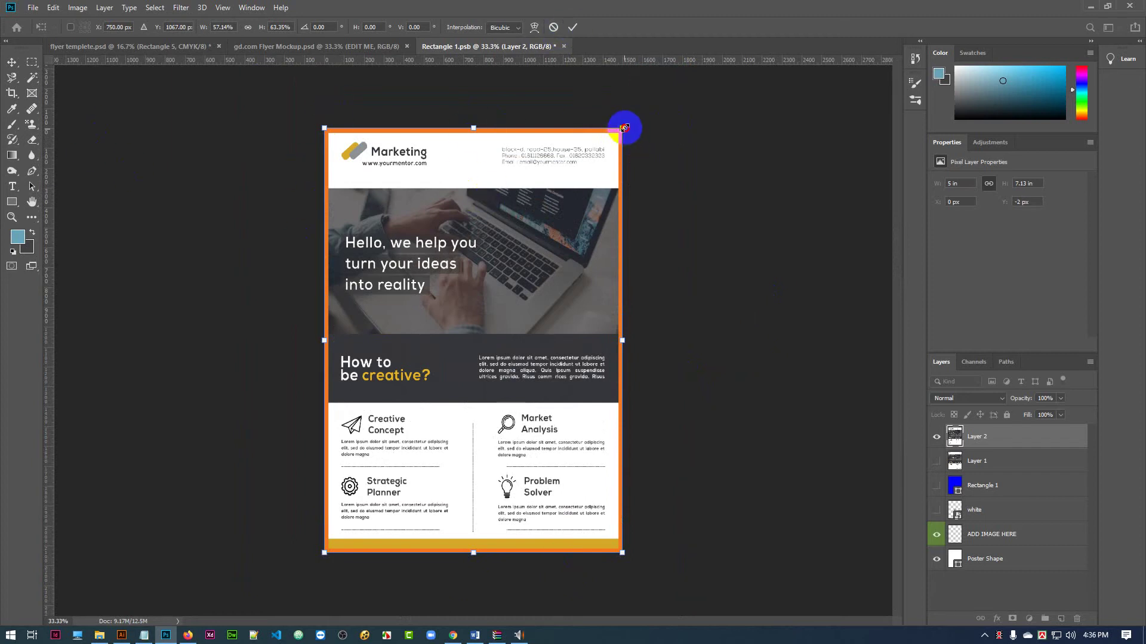
{"action": "left_click_drag", "start_coordinate": [624, 127], "coordinate": [631, 125]}
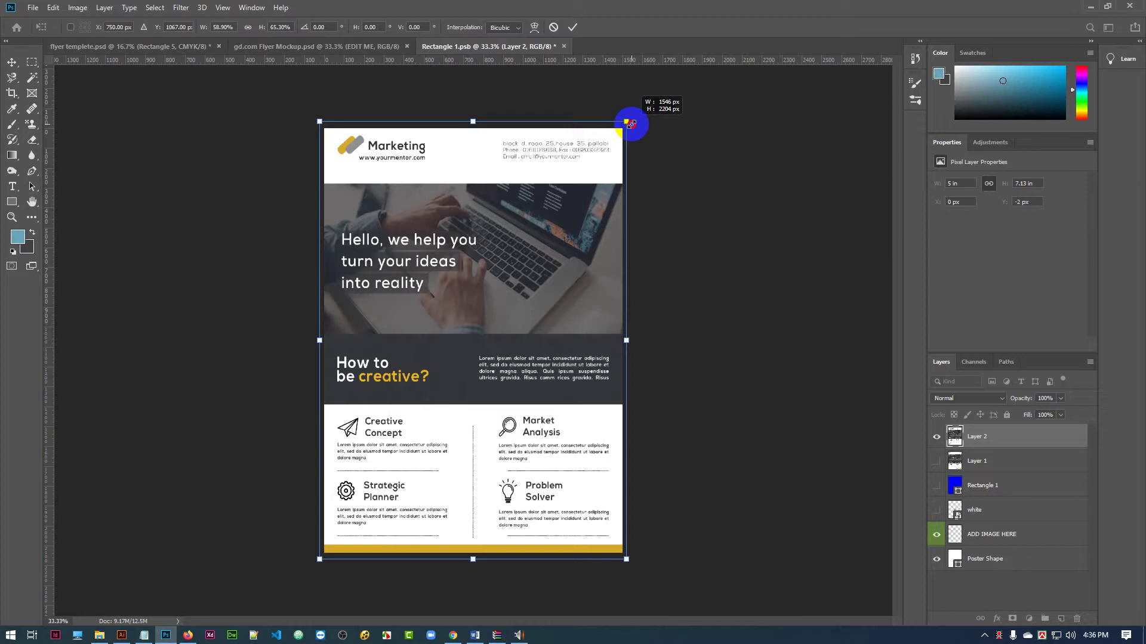
{"action": "left_click_drag", "start_coordinate": [630, 125], "coordinate": [631, 125]}
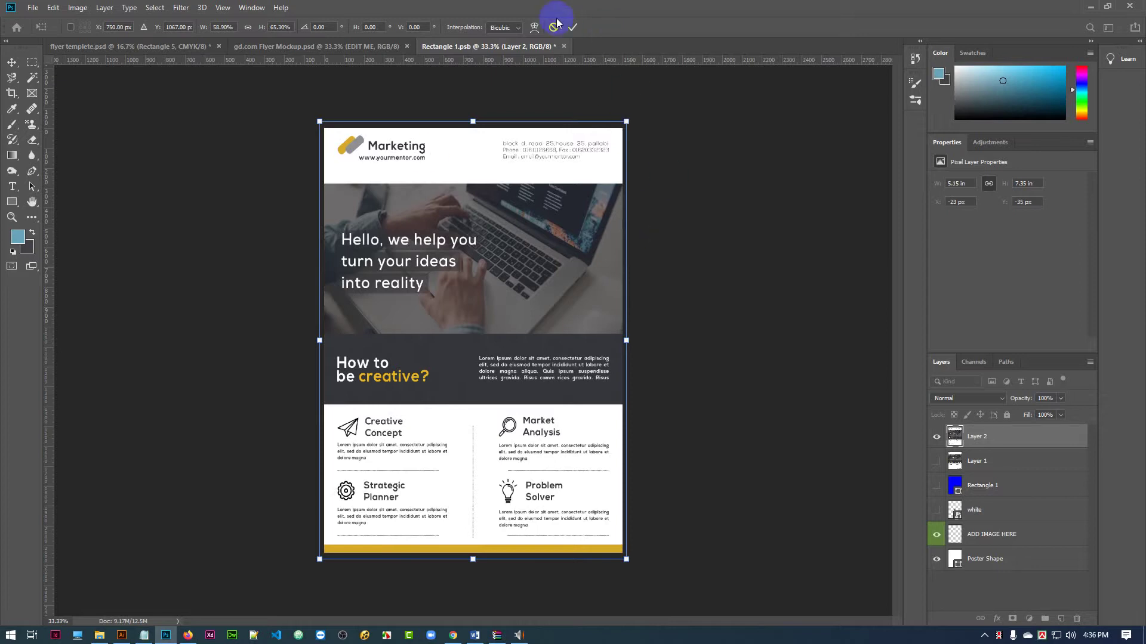
{"action": "key", "text": "Down"}
{"action": "key", "text": "Down"}
{"action": "key", "text": "Down"}
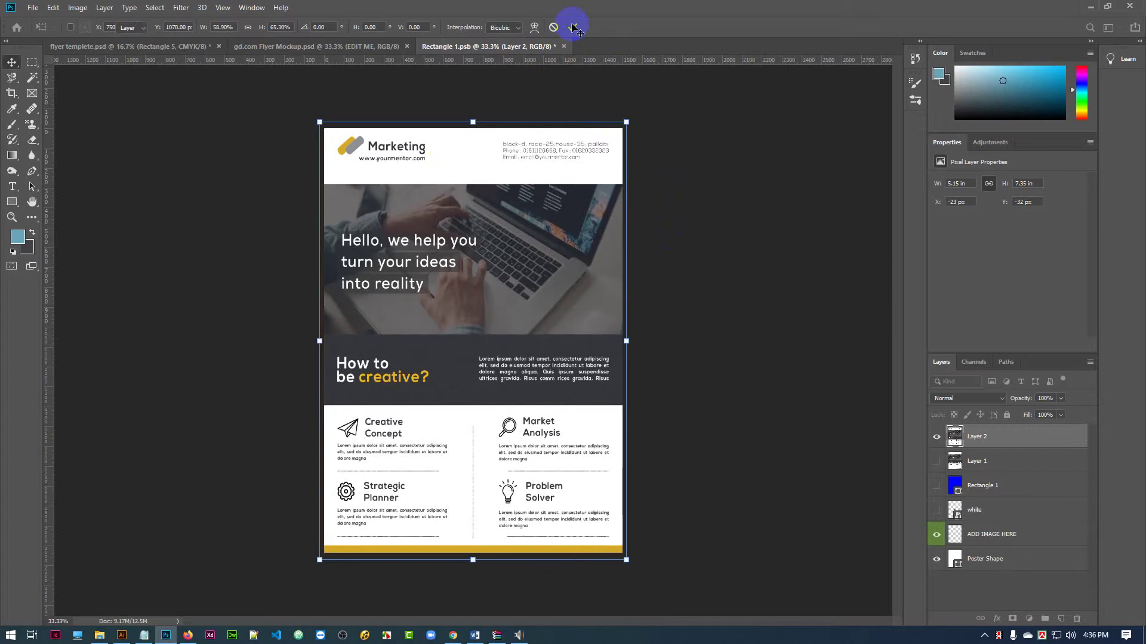
{"action": "left_click", "coordinate": [574, 28]}
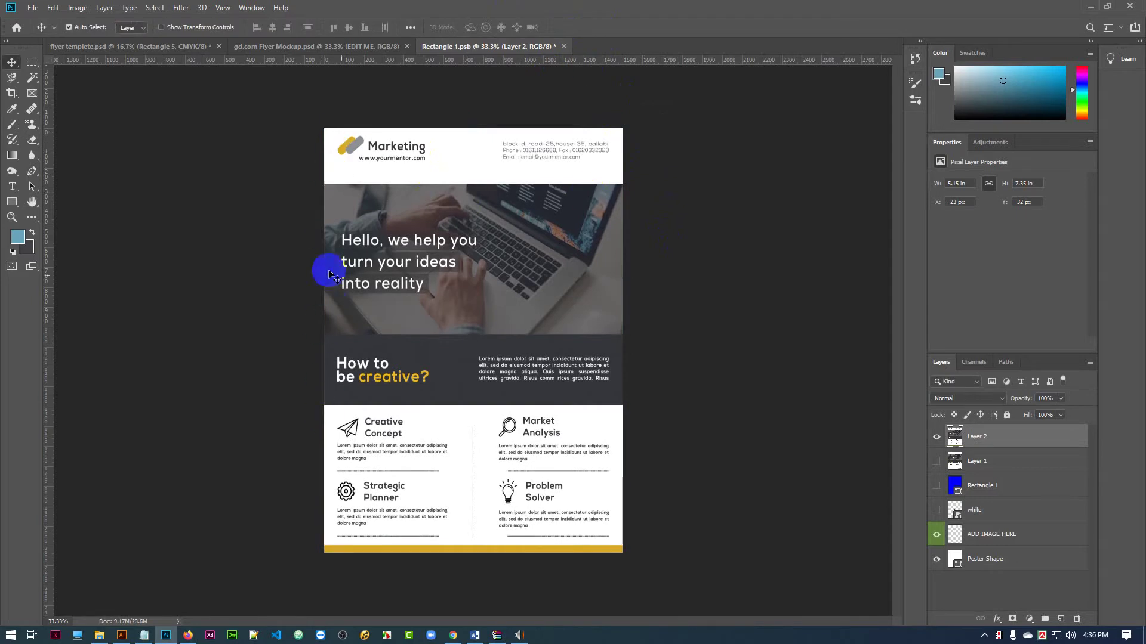
Step: Nudge the flyer on Layer 2 to the left by 3 px
{"action": "key", "text": "Left"}
{"action": "key", "text": "Left"}
{"action": "key", "text": "Left"}
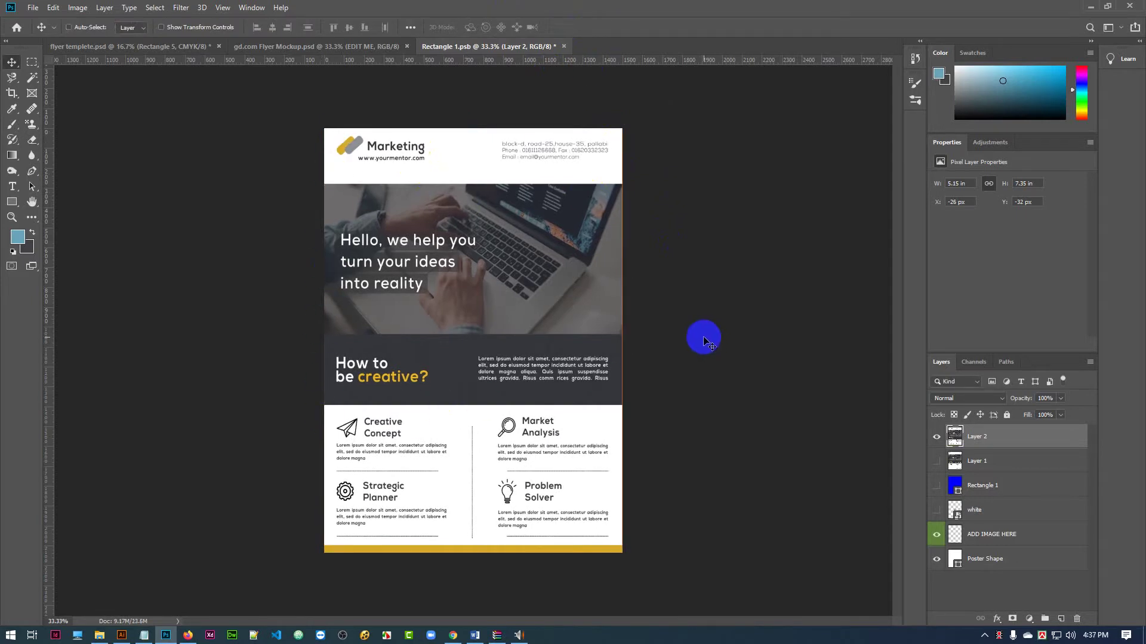
Step: Scale the flyer layer proportionally around its centre to 100.97%, nudge it 3 px right and 3 px down, and apply the transform
{"action": "key", "text": "ctrl+t"}
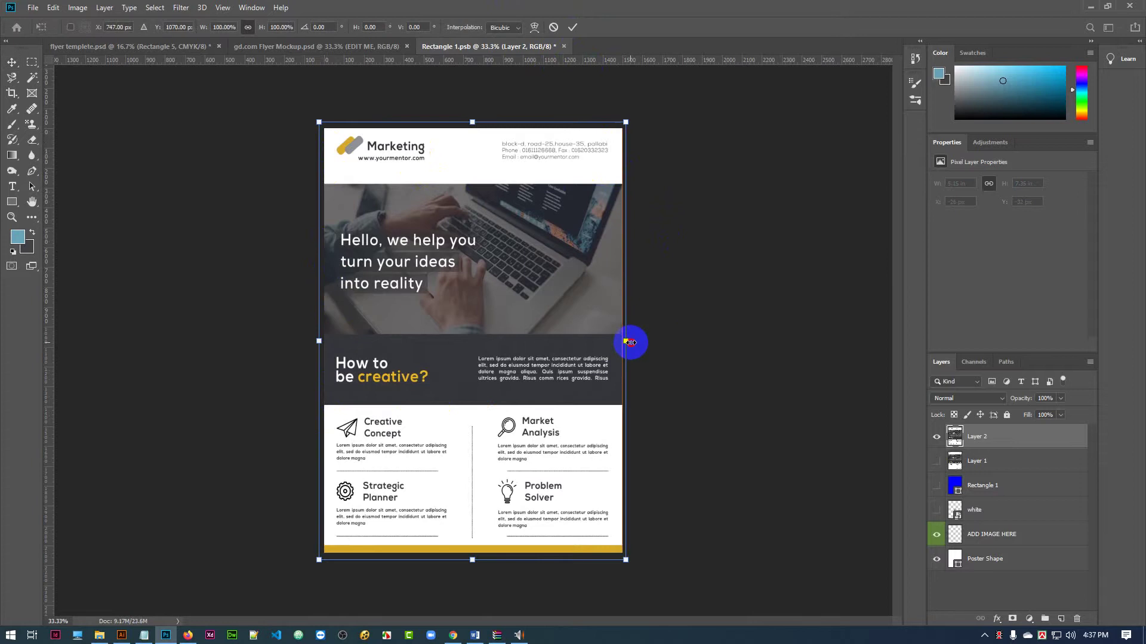
{"action": "left_click_drag", "start_coordinate": [626, 341], "coordinate": [632, 341]}
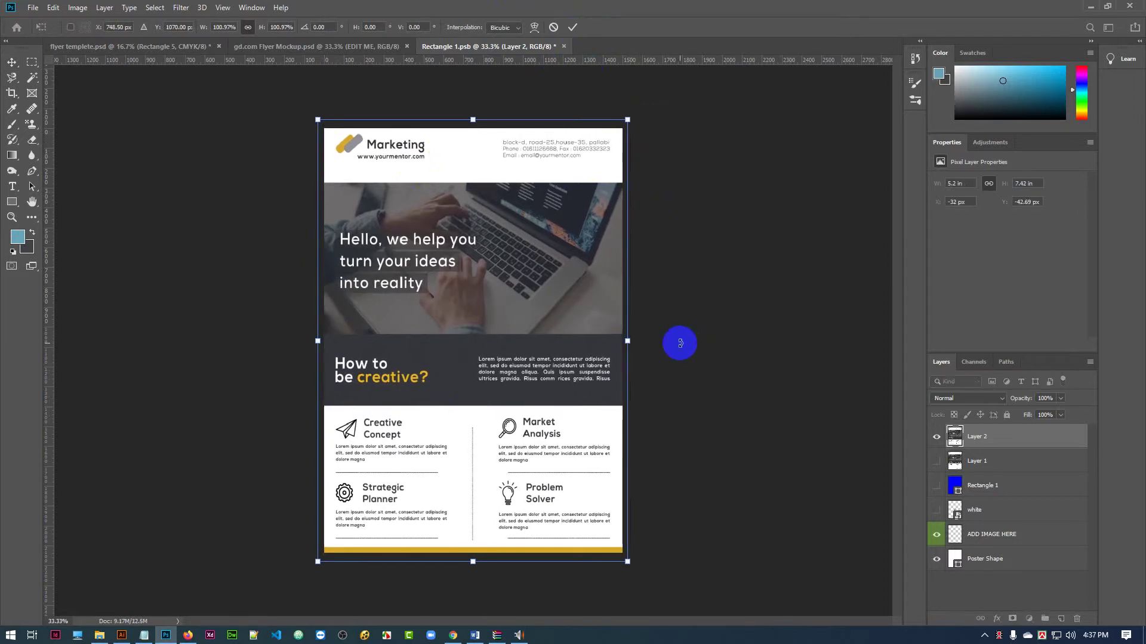
{"action": "key", "text": "Right"}
{"action": "key", "text": "Right"}
{"action": "key", "text": "Right"}
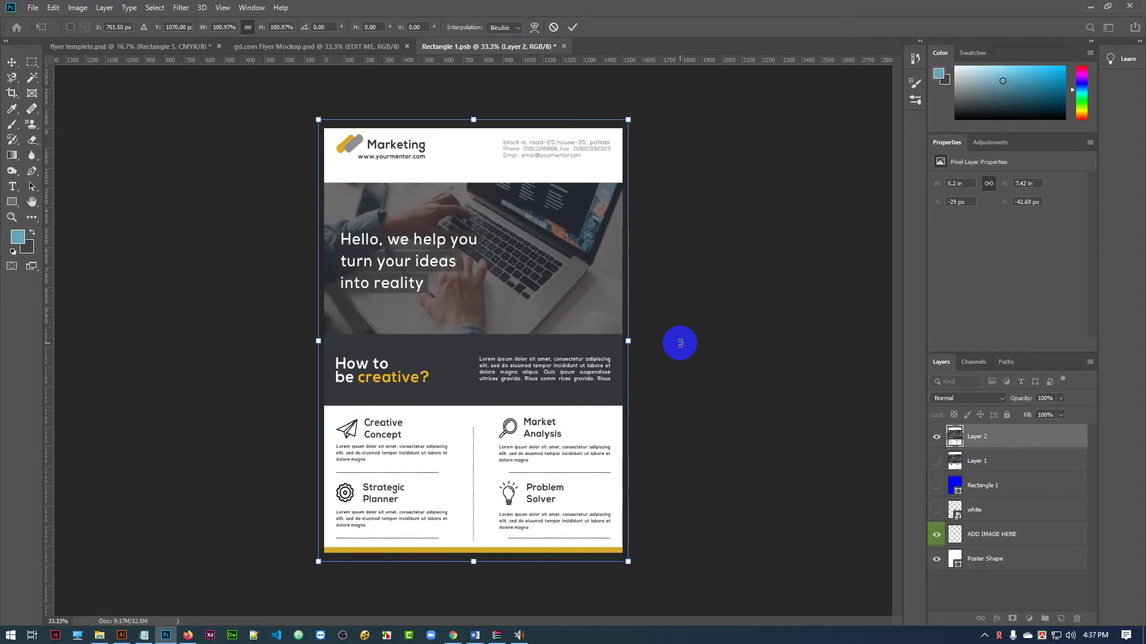
{"action": "key", "text": "Down"}
{"action": "key", "text": "Down"}
{"action": "key", "text": "Down"}
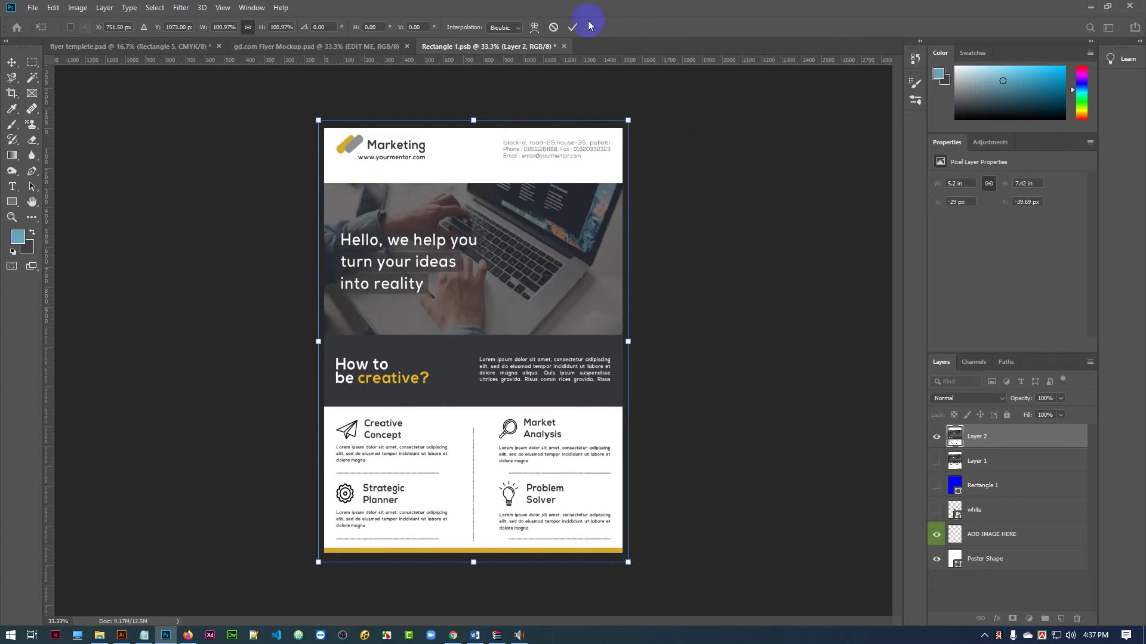
{"action": "left_click", "coordinate": [571, 27]}
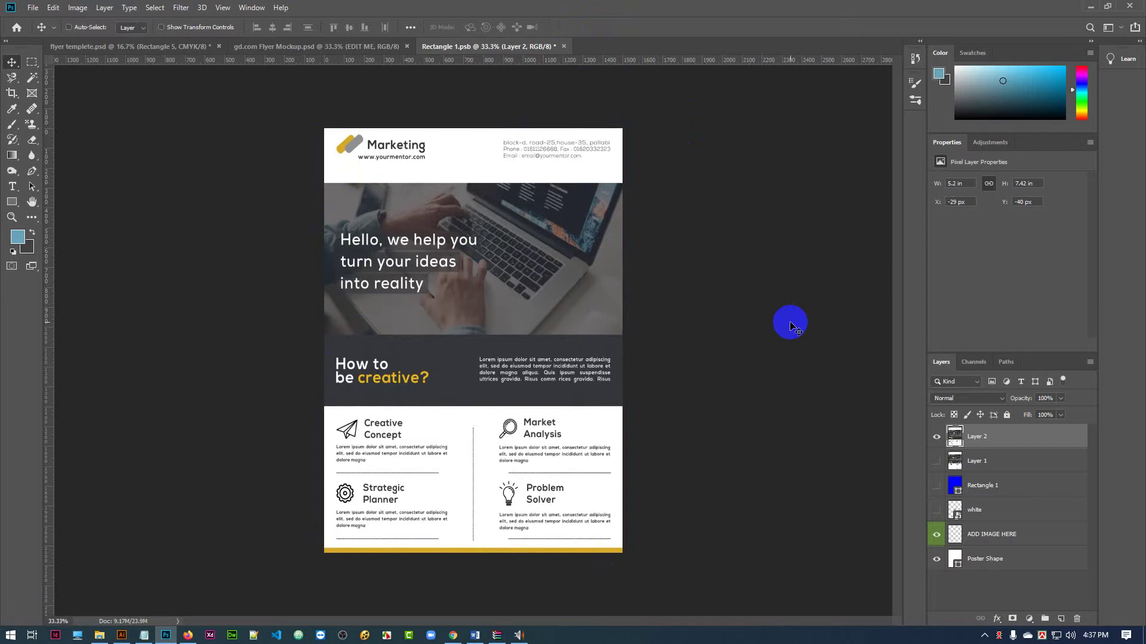
Step: Save the Rectangle 1.psb contents and inspect the updated flyer up close in gd.com Flyer Mockup.psd
{"action": "key", "text": "ctrl+s"}
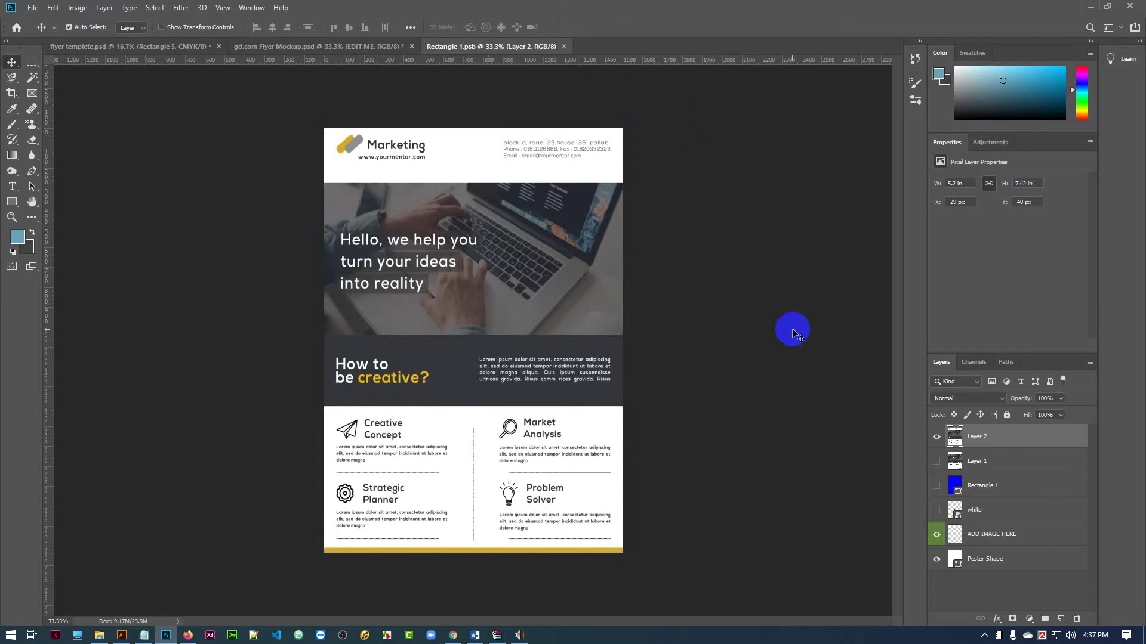
{"action": "left_click", "coordinate": [299, 46]}
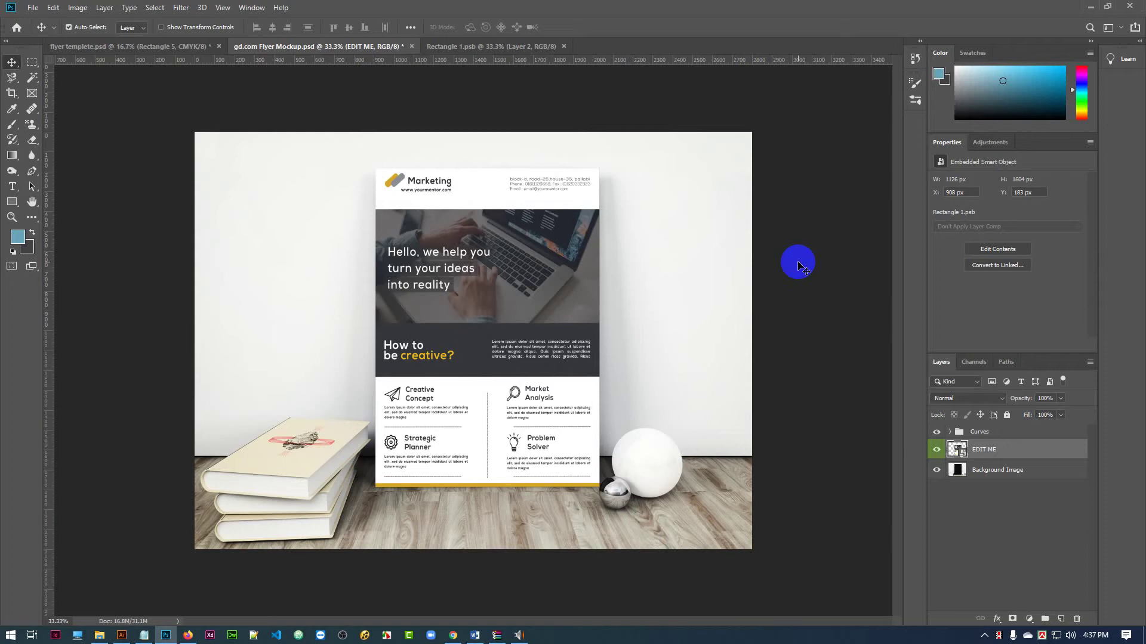
{"action": "key", "text": "ctrl+plus"}
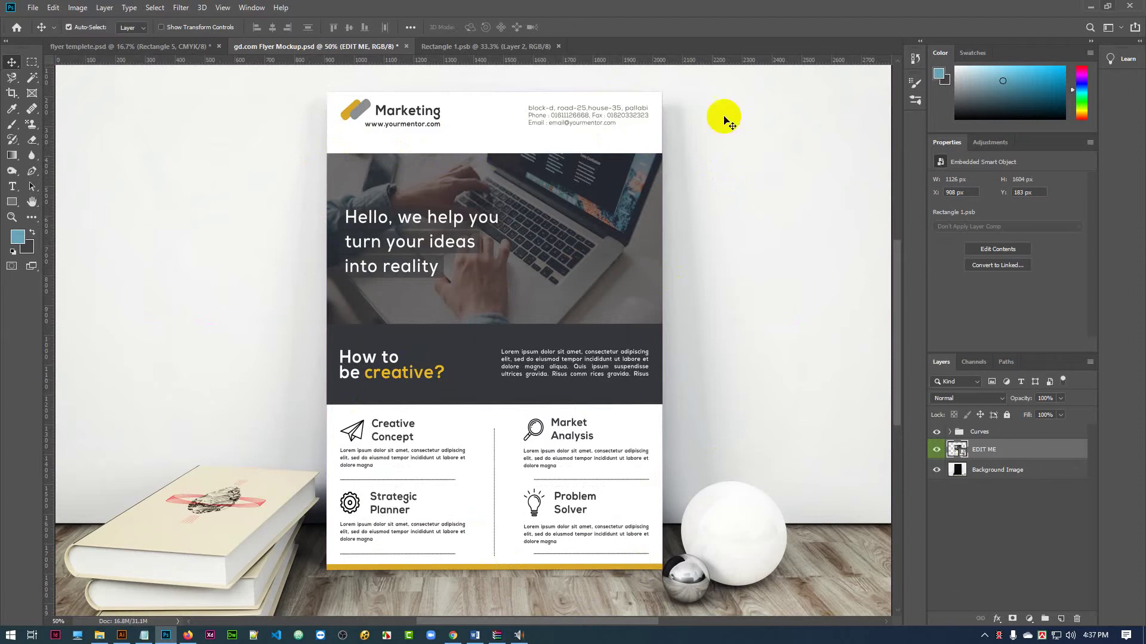
{"action": "scroll", "coordinate": [614, 373], "scroll_direction": "down", "scroll_amount": 2}
{"action": "scroll", "coordinate": [640, 394], "scroll_direction": "up", "scroll_amount": 2}
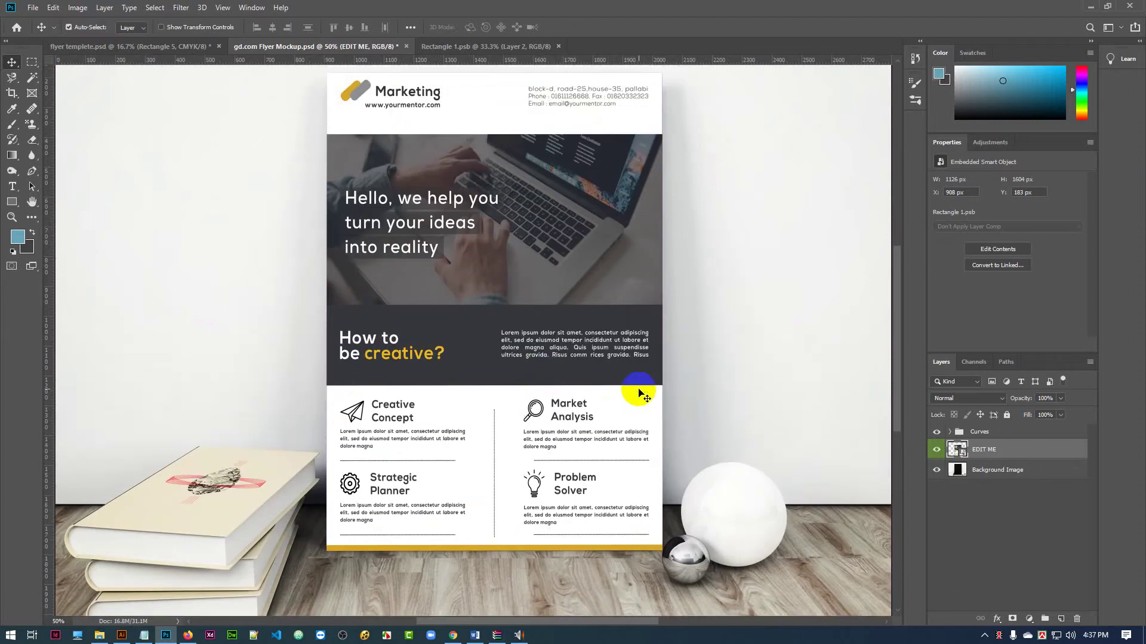
{"action": "scroll", "coordinate": [640, 393], "scroll_direction": "up", "scroll_amount": 2}
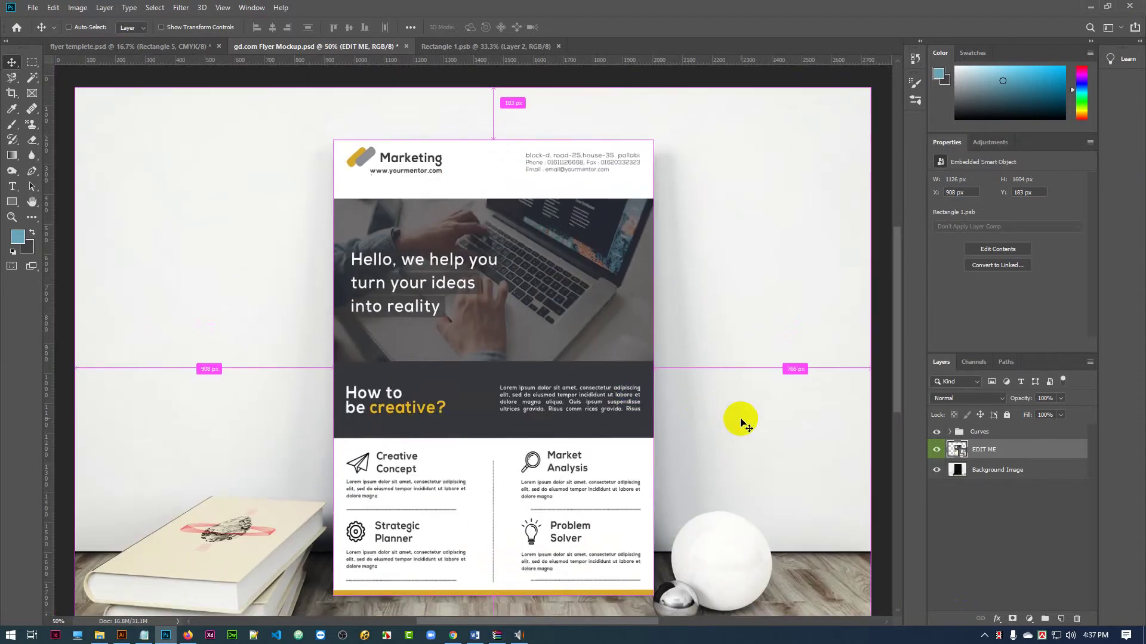
{"action": "key", "text": "ctrl+minus"}
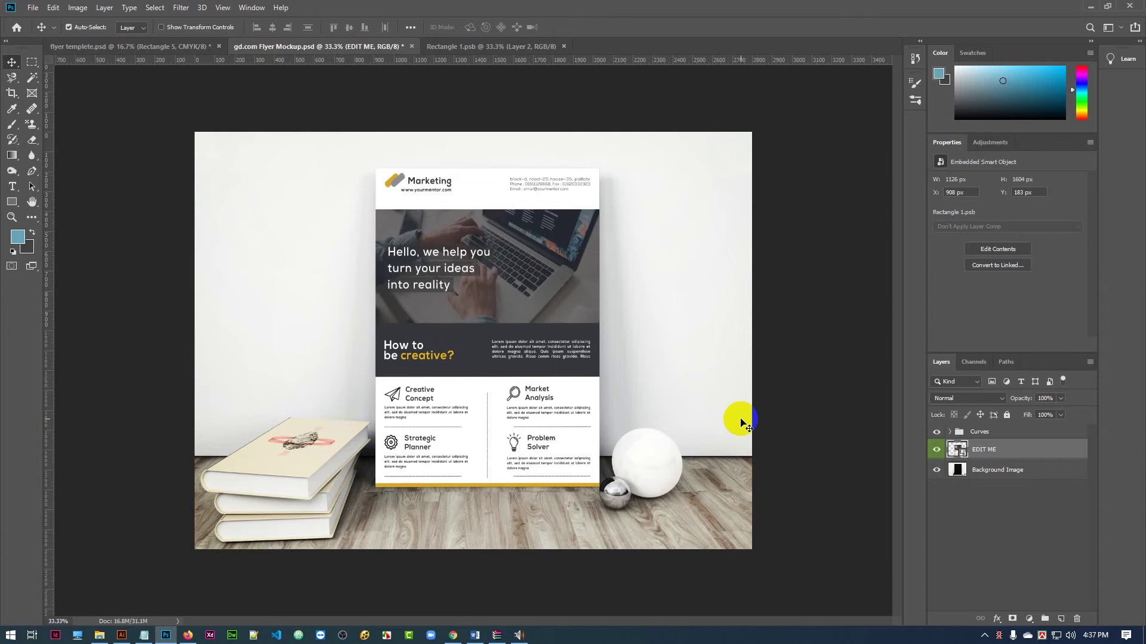
Step: Save the mockup as a JPEG named gd.com Flyer Mockup.jpg on the Desktop, accepting the JPEG options
{"action": "left_click", "coordinate": [33, 7]}
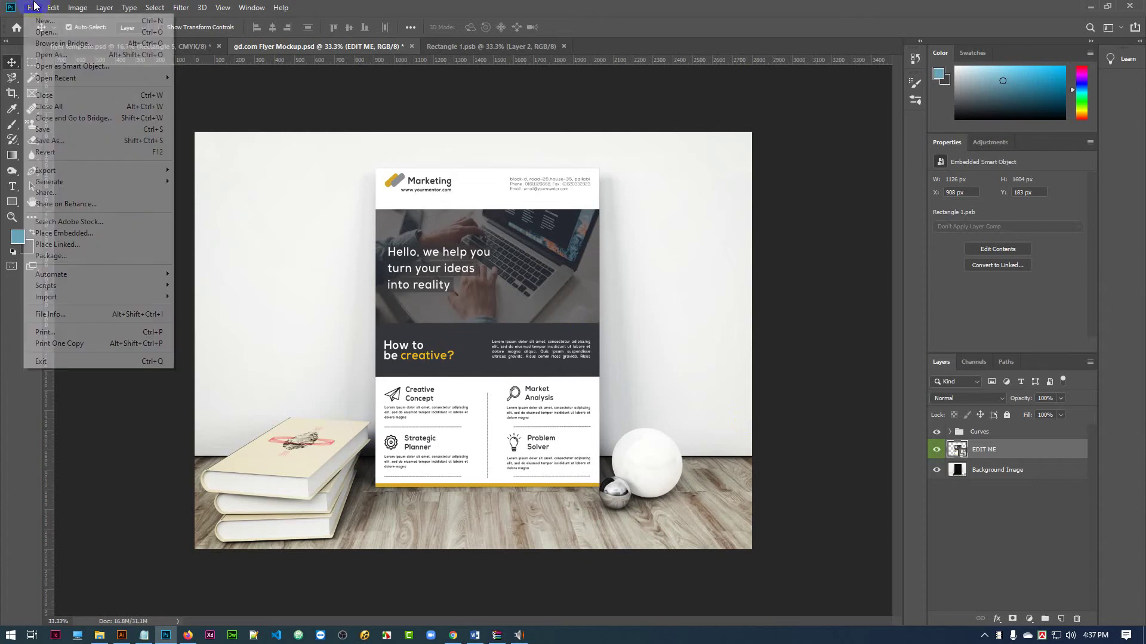
{"action": "left_click", "coordinate": [67, 140]}
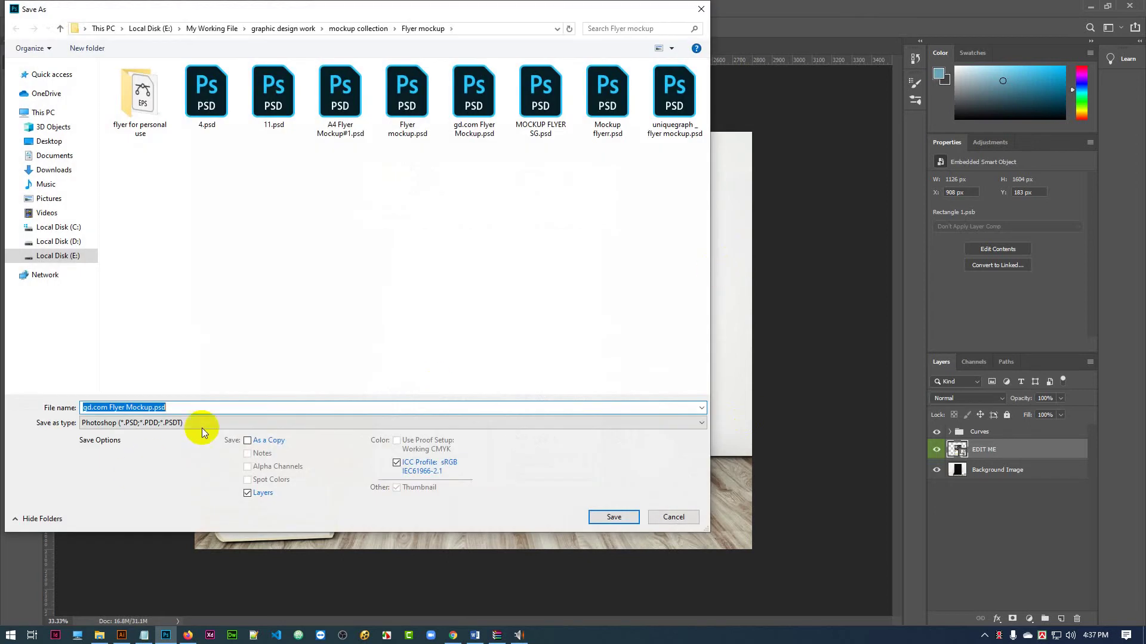
{"action": "left_click", "coordinate": [200, 424]}
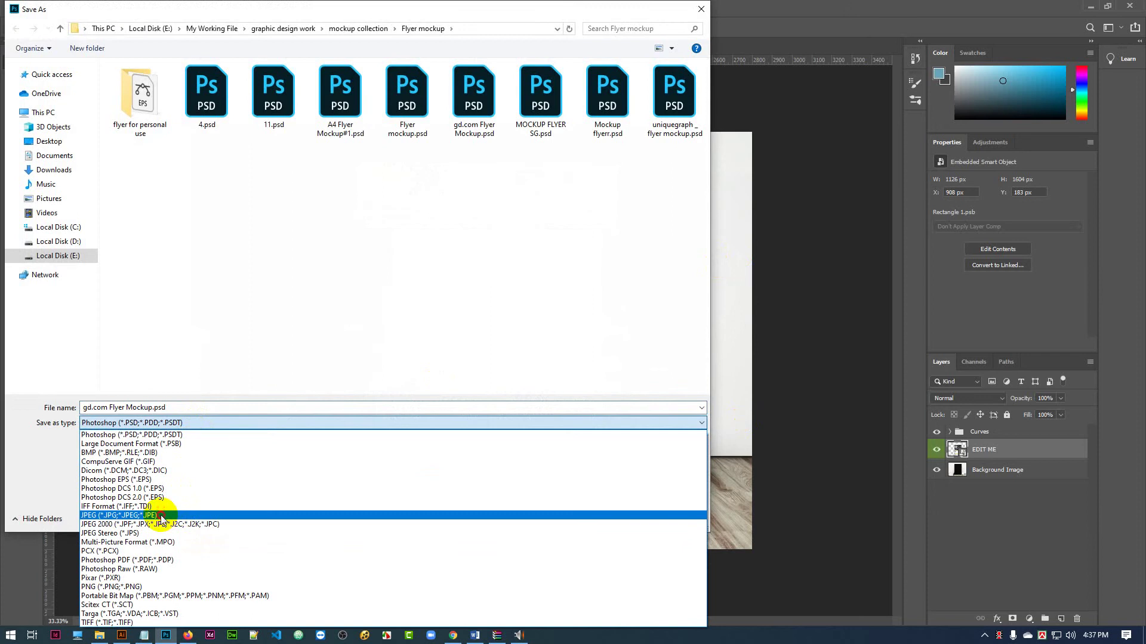
{"action": "left_click", "coordinate": [160, 515]}
{"action": "left_click", "coordinate": [53, 142]}
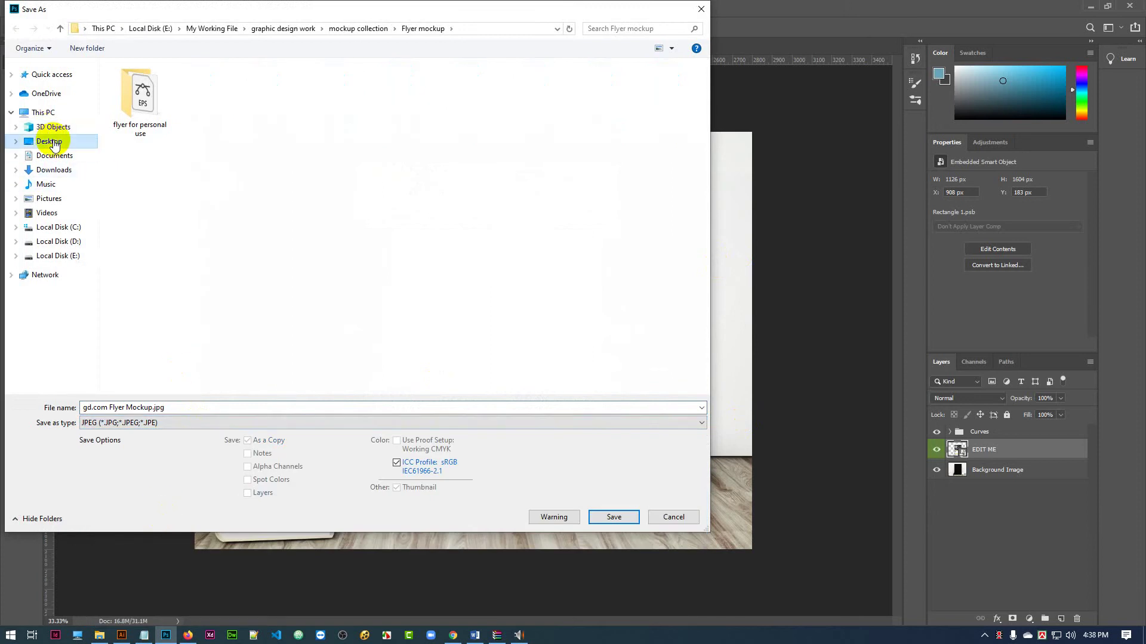
{"action": "left_click", "coordinate": [174, 408]}
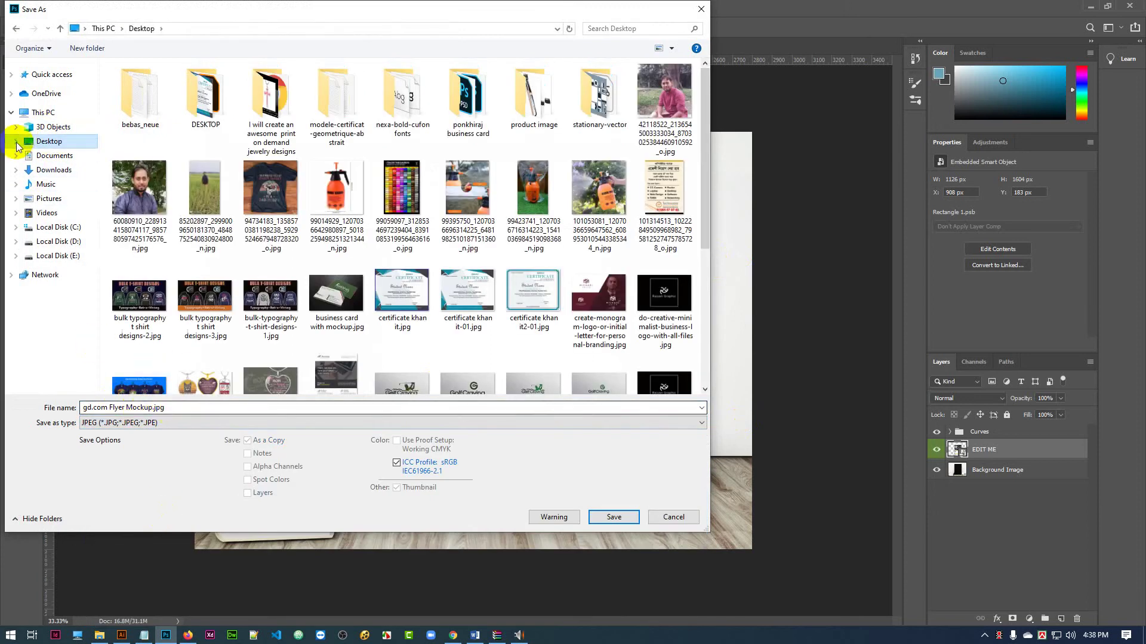
{"action": "left_click", "coordinate": [614, 518]}
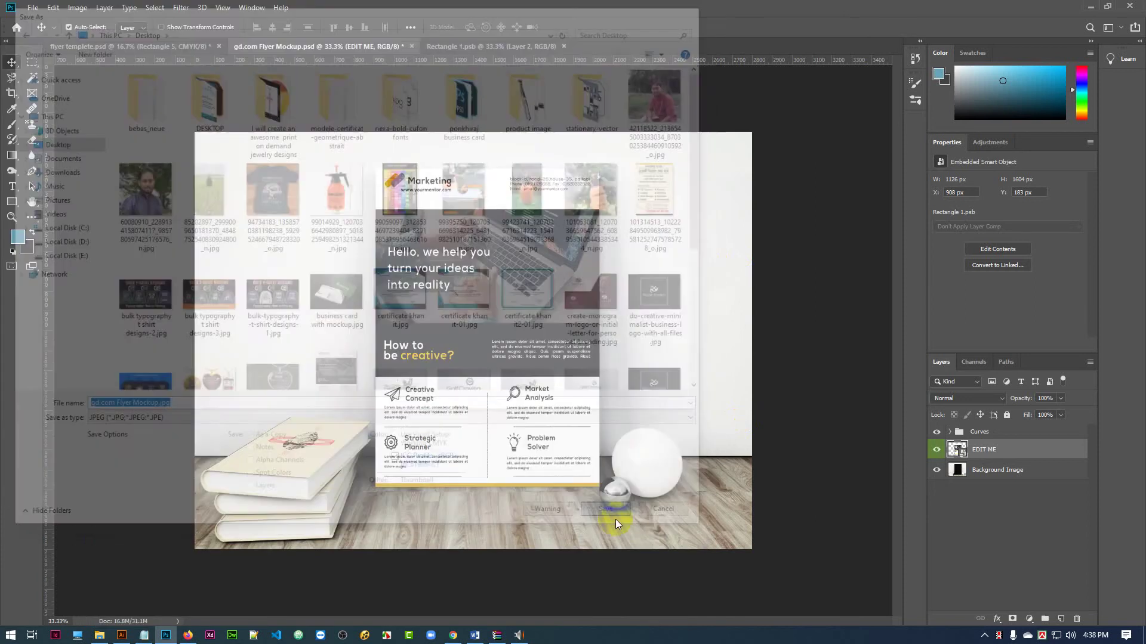
{"action": "left_click", "coordinate": [639, 162]}
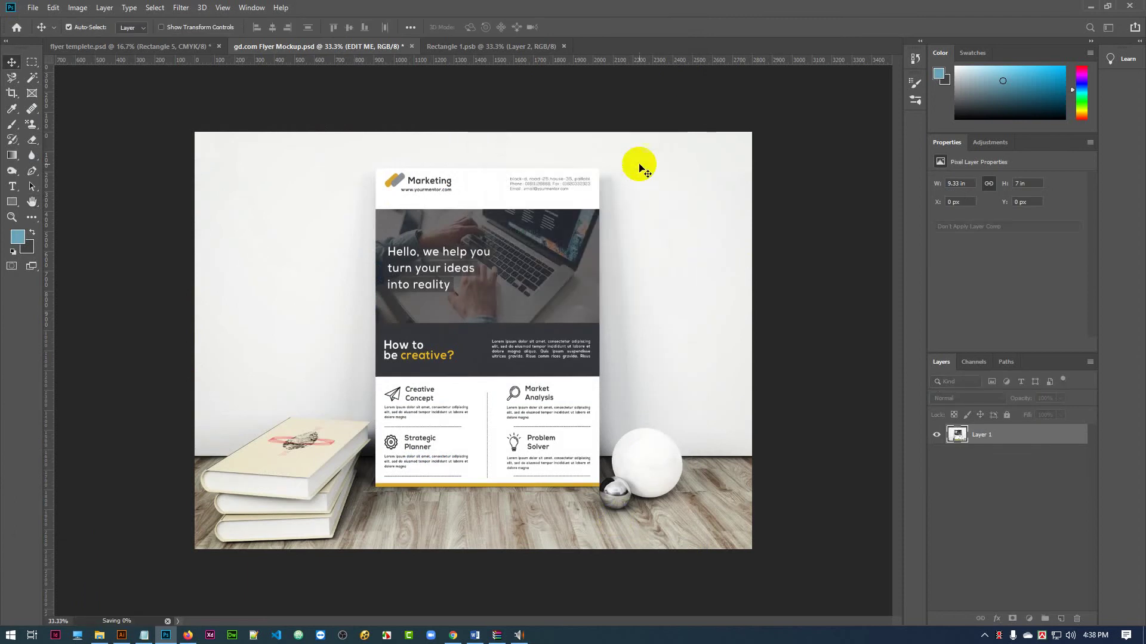